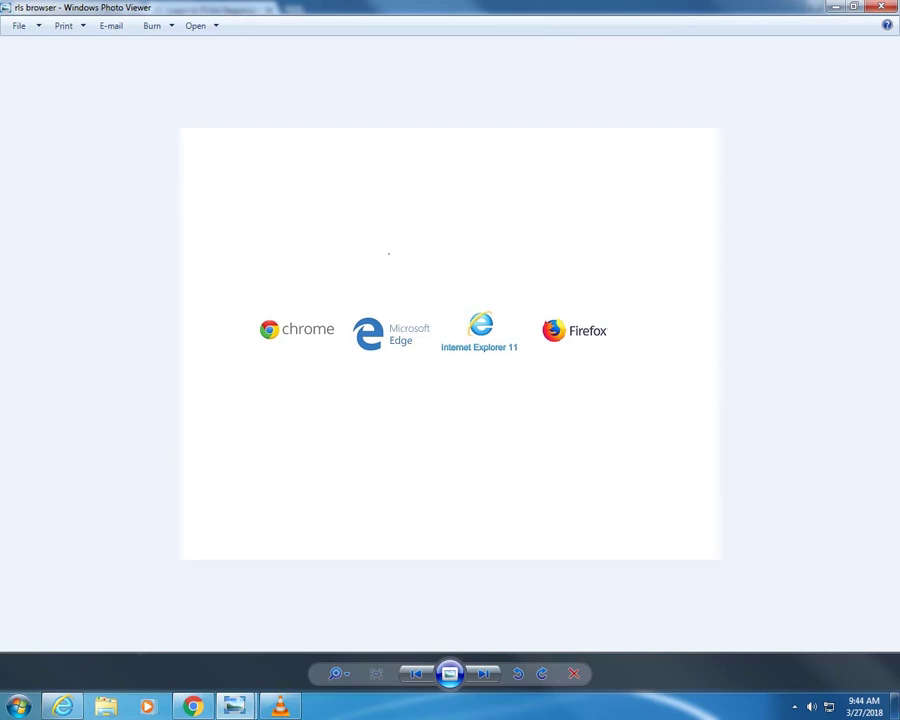
Switch to the FCAA Registration and Licensing System in the browser and log in with the user ID and account password.
key(alt+Tab)
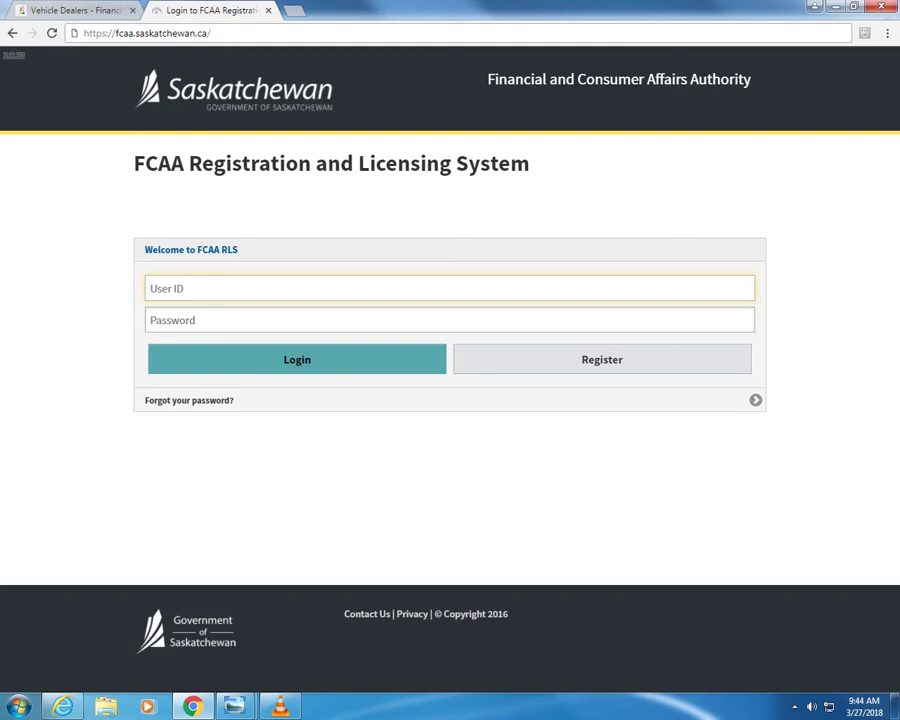
text(username)
key(Tab)
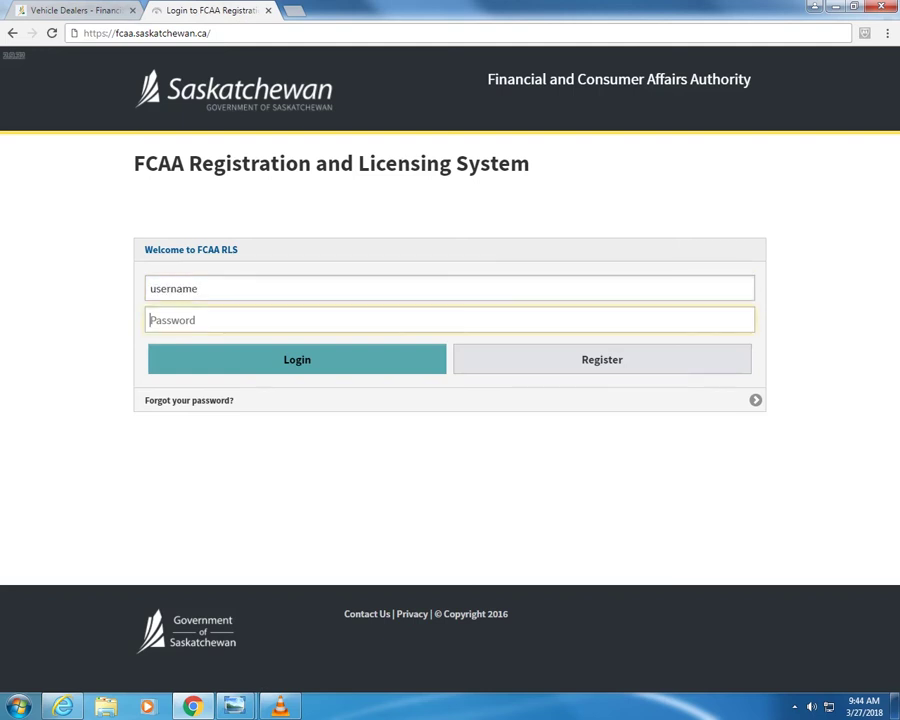
text(•••••)
key(Return)
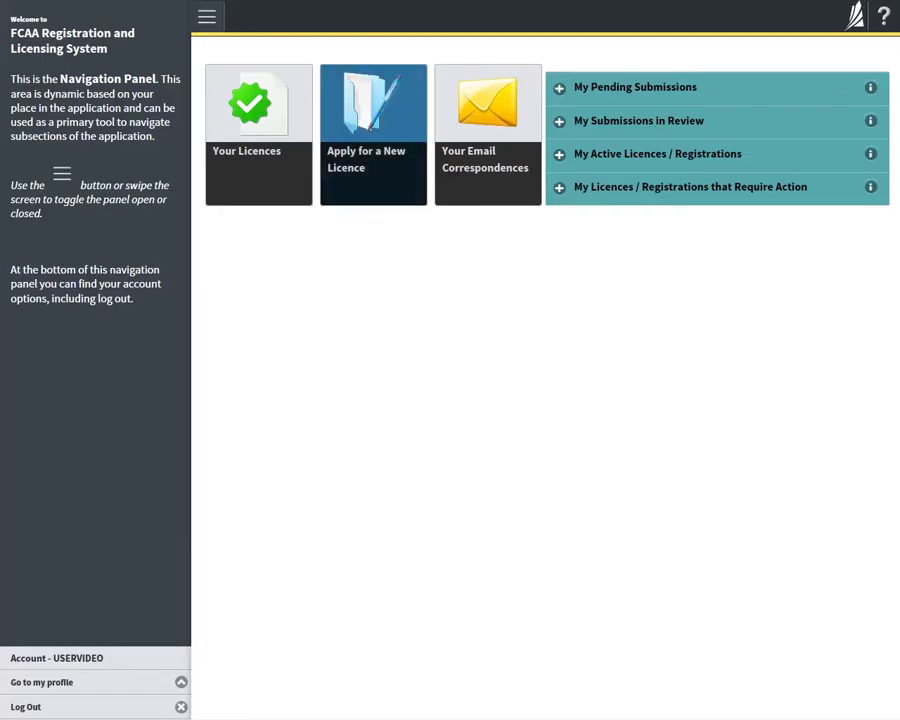
Start a new licence application under the Consumer Protection division with Vehicle Dealer as the licence type.
click(378, 125)
click(545, 172)
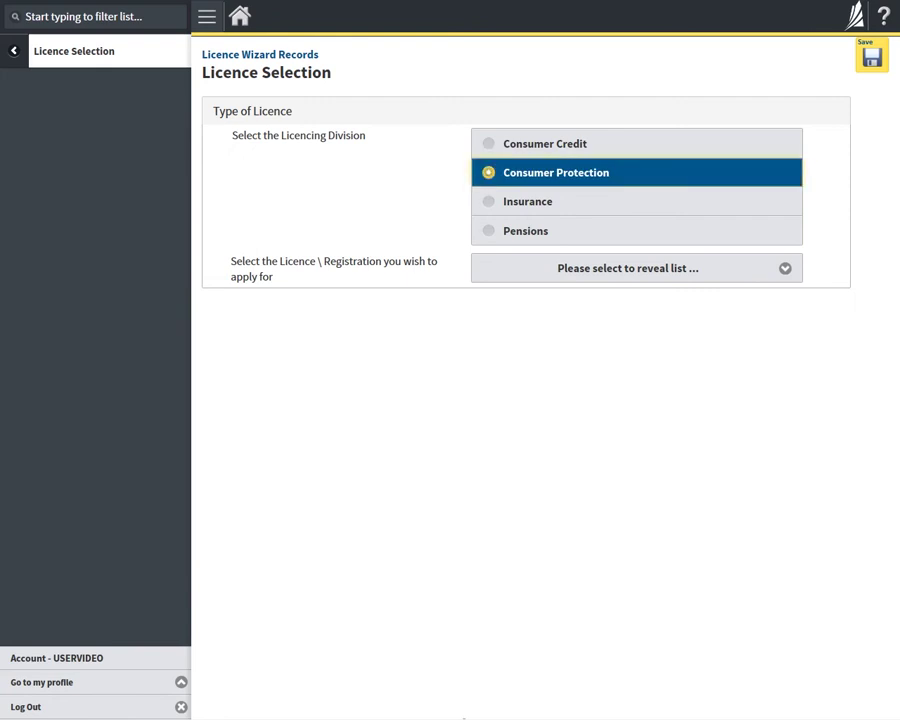
click(628, 268)
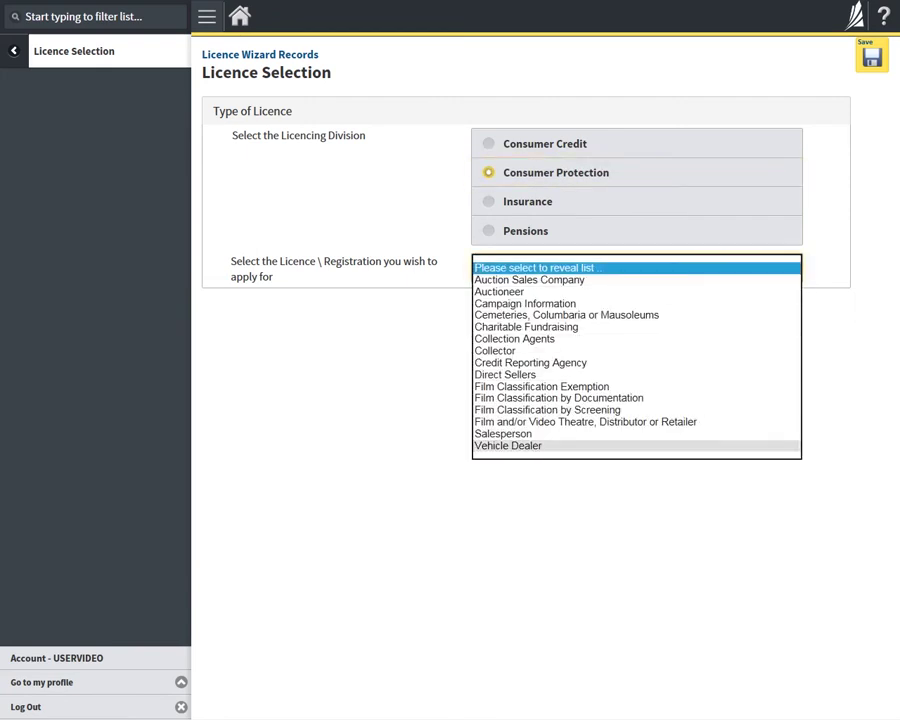
click(603, 444)
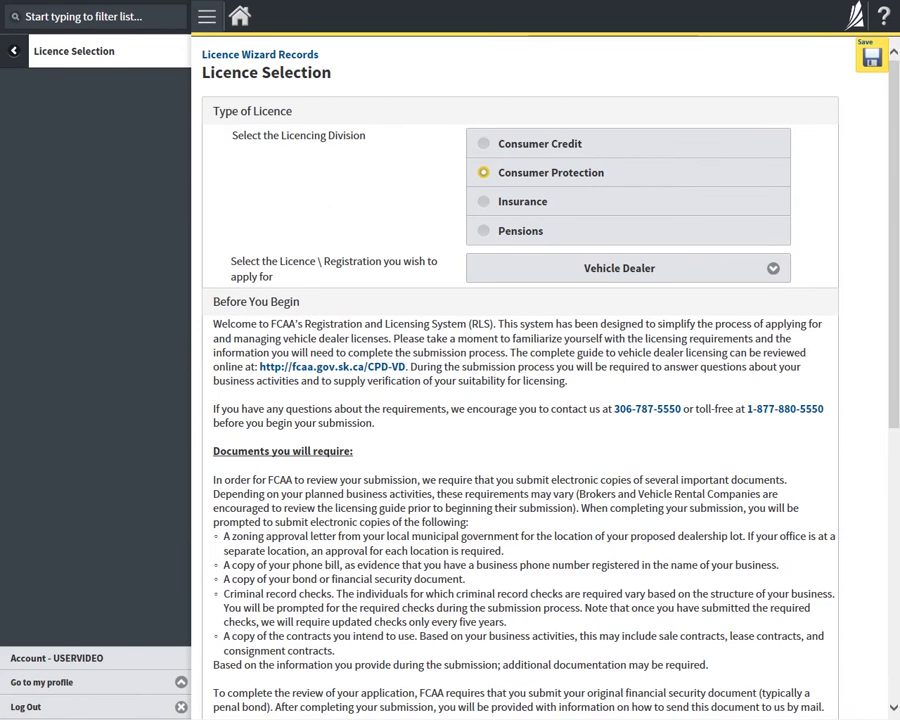
Review the required documents, photographs and terms of use for the vehicle dealer licence, and acknowledge them.
scroll(520, 400, down, 2)
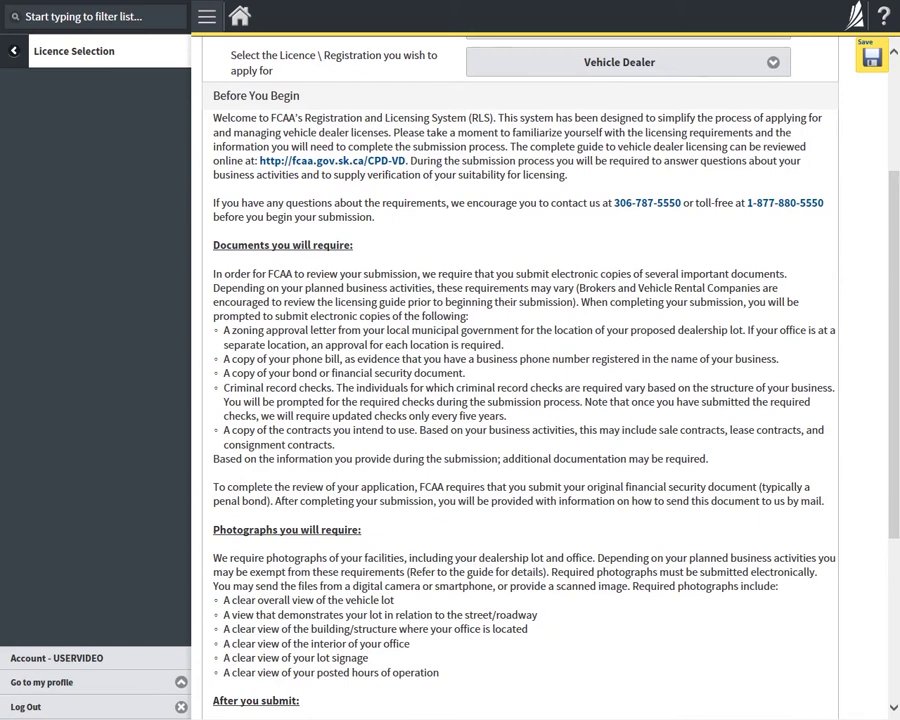
scroll(520, 400, down, 1)
scroll(520, 400, down, 2)
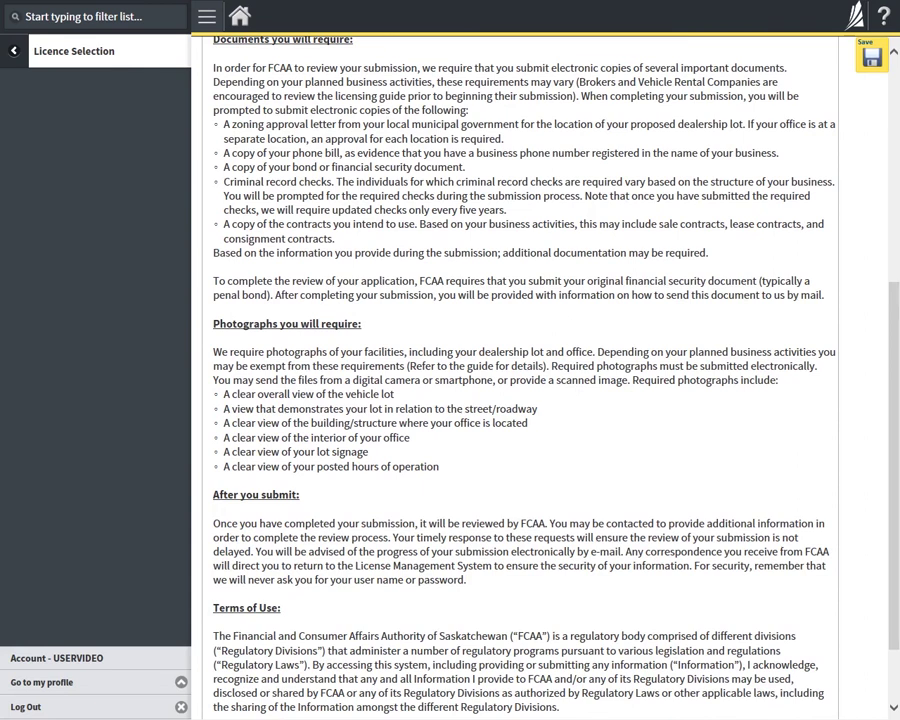
scroll(520, 400, down, 1)
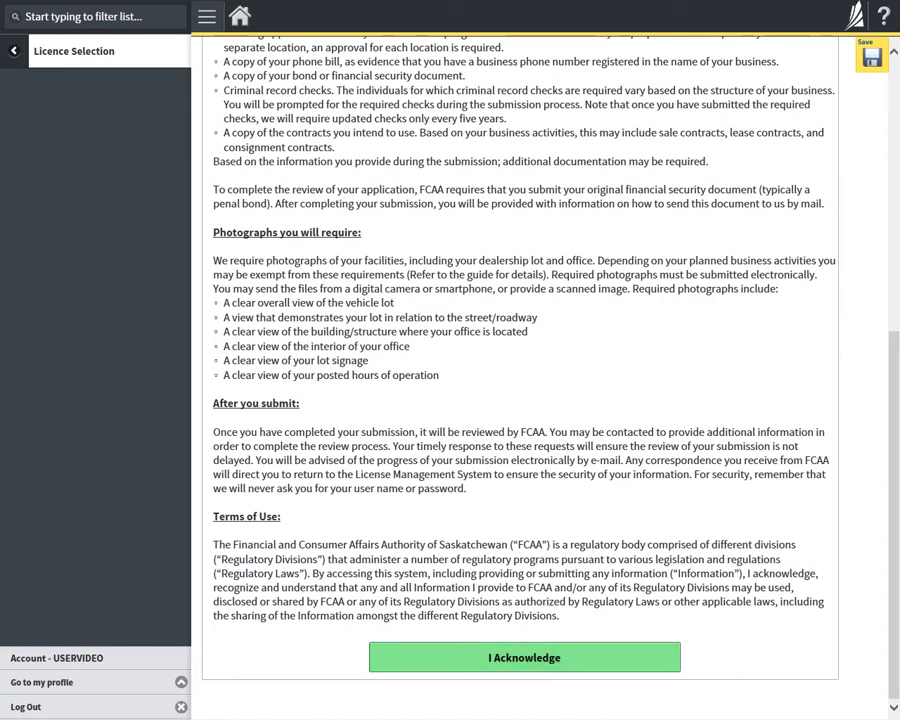
click(524, 657)
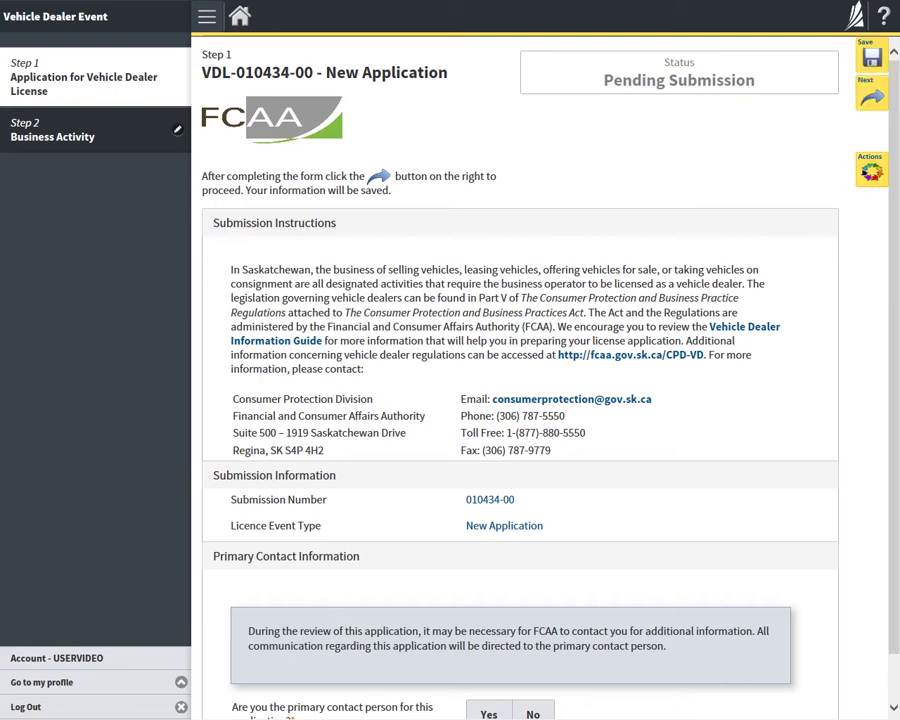
click(871, 170)
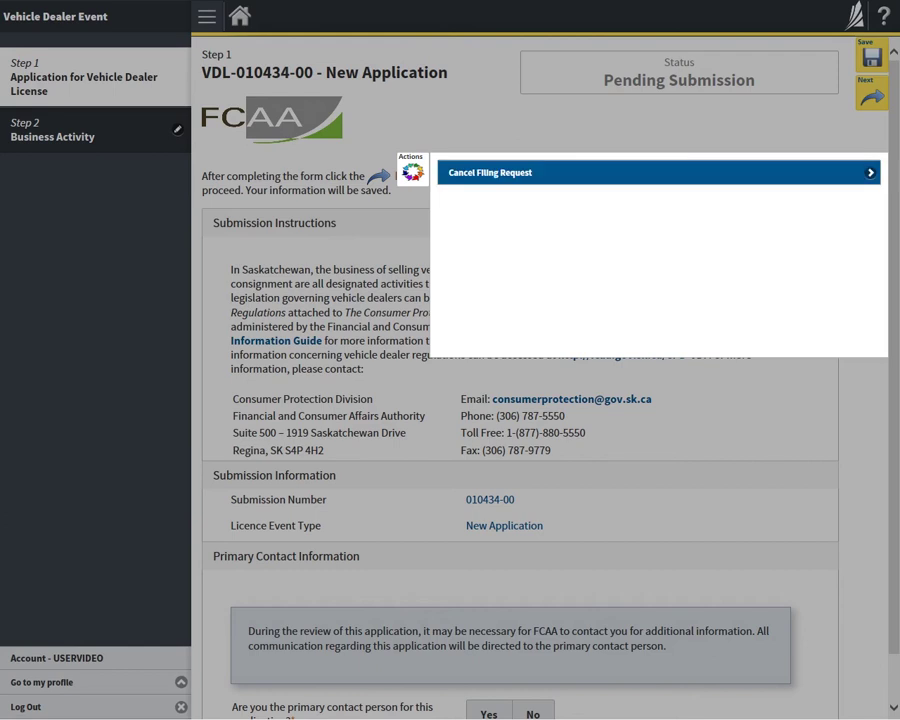
key(Escape)
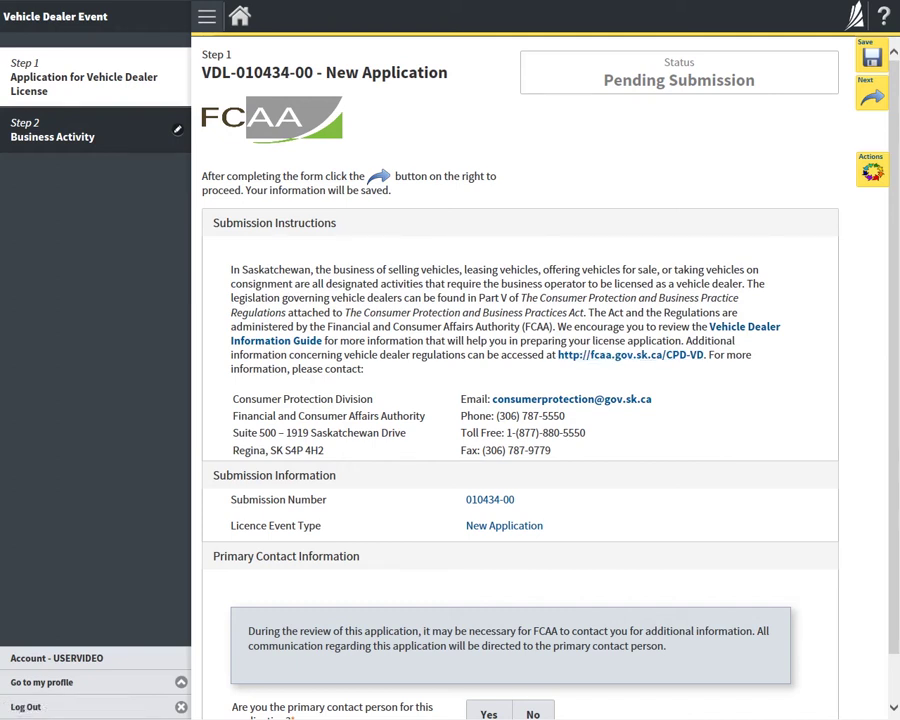
Answer No to being the primary contact person, replace the contact's first name, and proceed to the Business Activity step.
scroll(520, 400, down, 1)
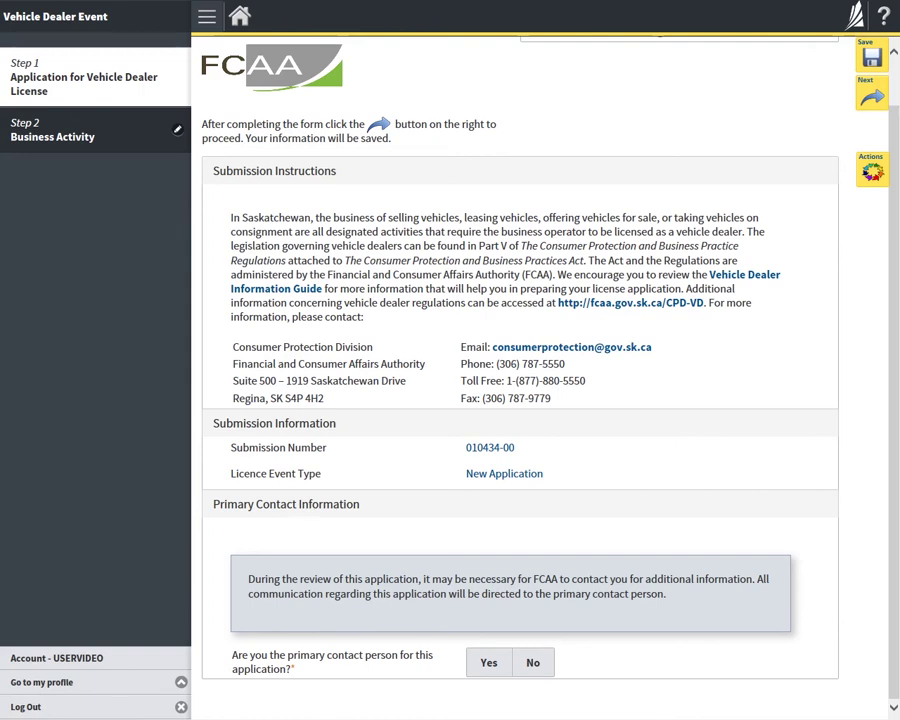
click(532, 662)
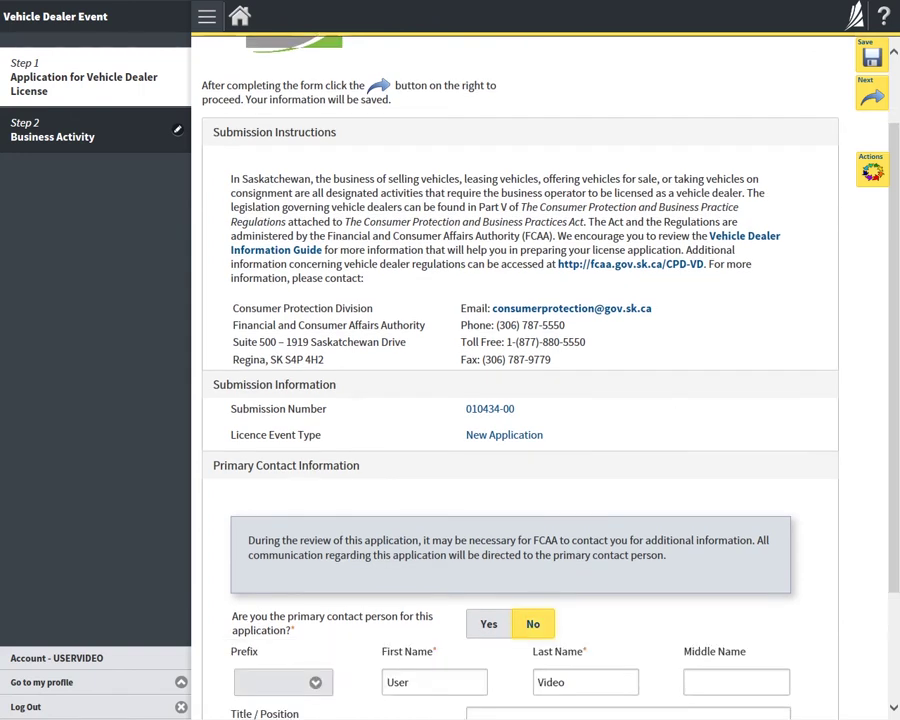
scroll(520, 400, down, 3)
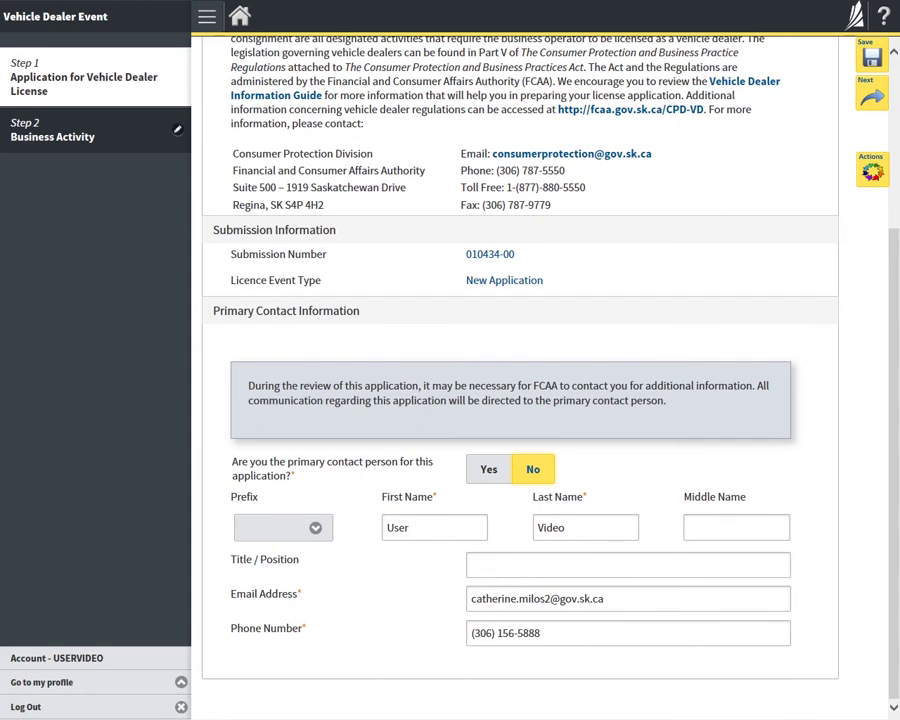
double_click(398, 528)
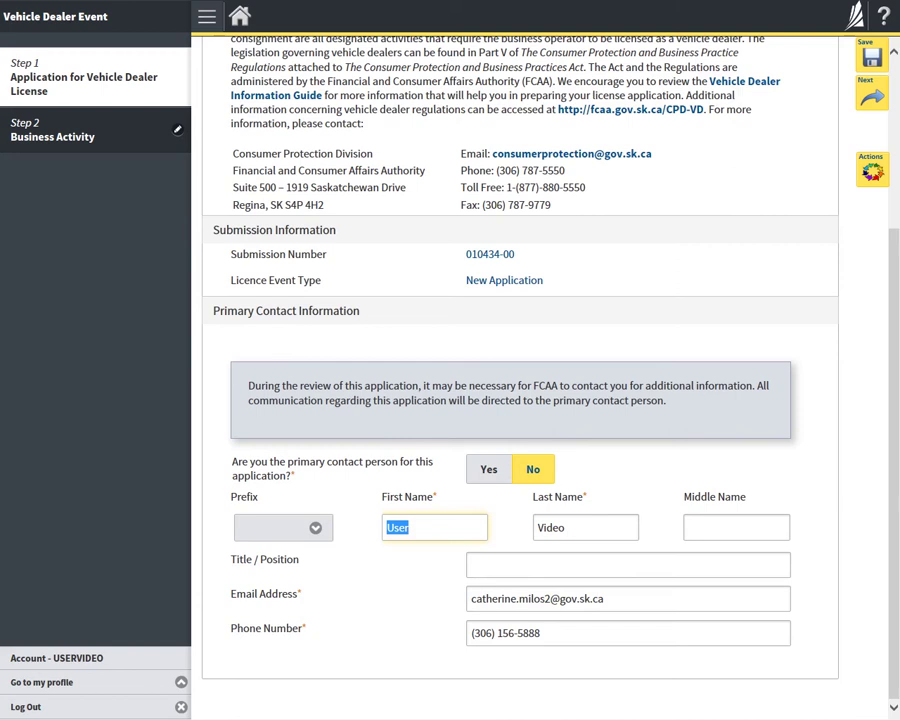
text(Not)
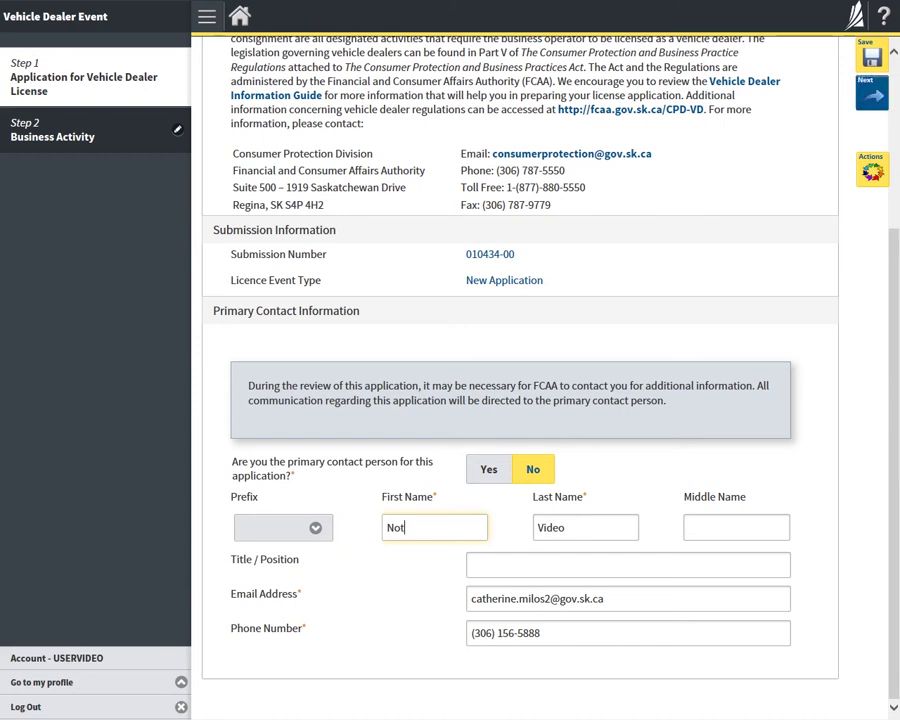
click(872, 93)
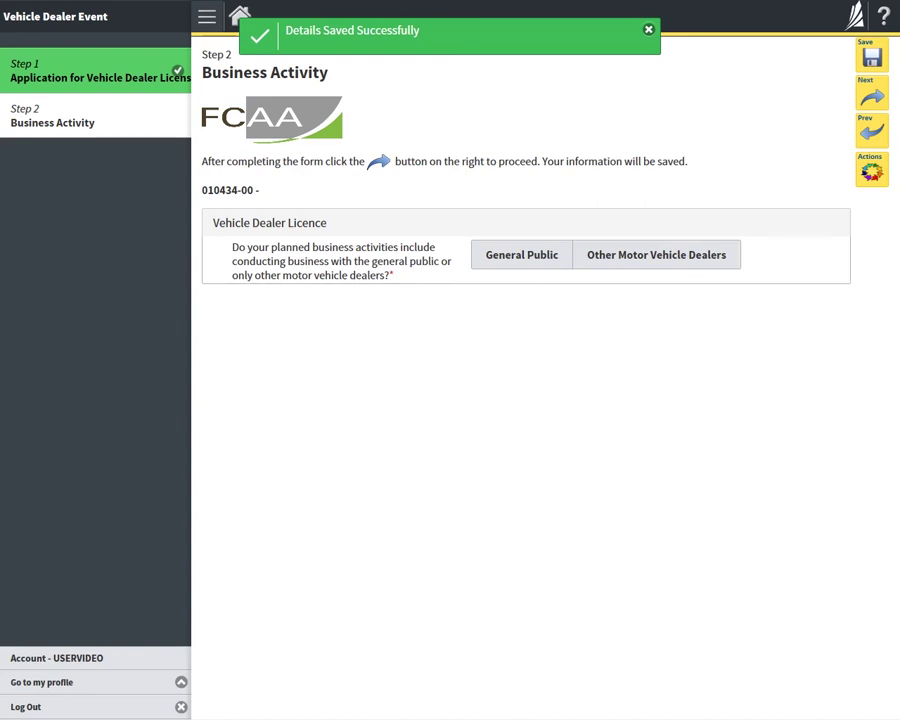
Set the planned business to General Public, answering No to short-term vehicle rental and Yes to the sale of vehicles.
click(522, 255)
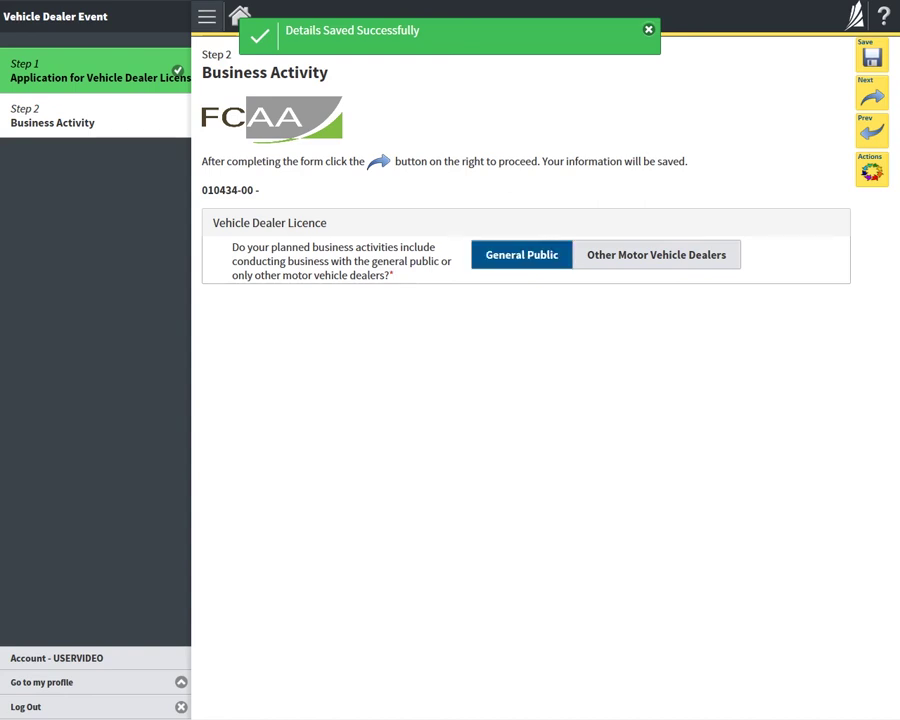
click(656, 255)
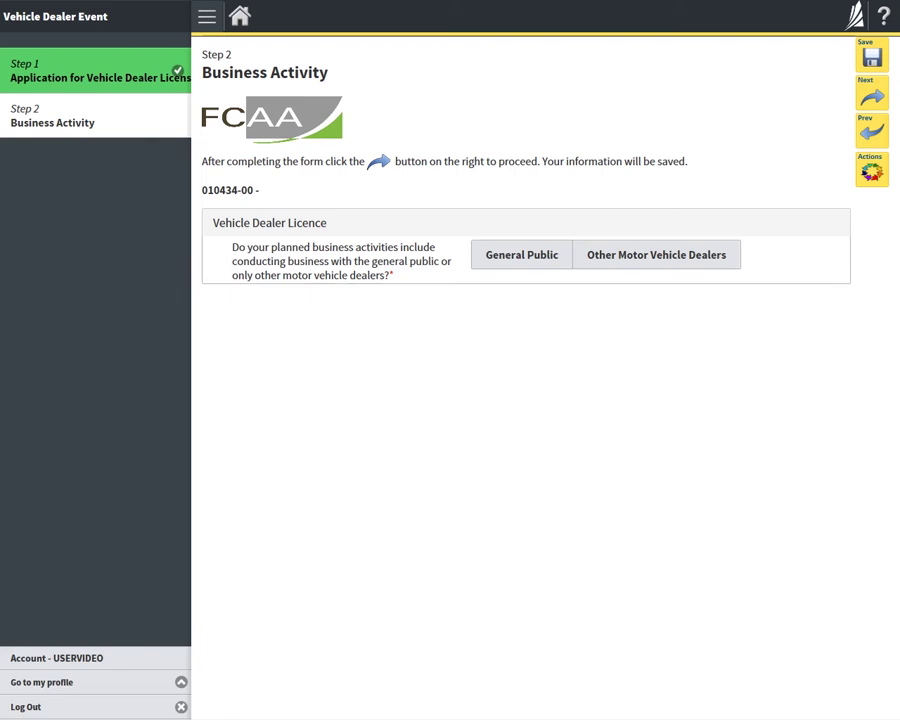
click(521, 254)
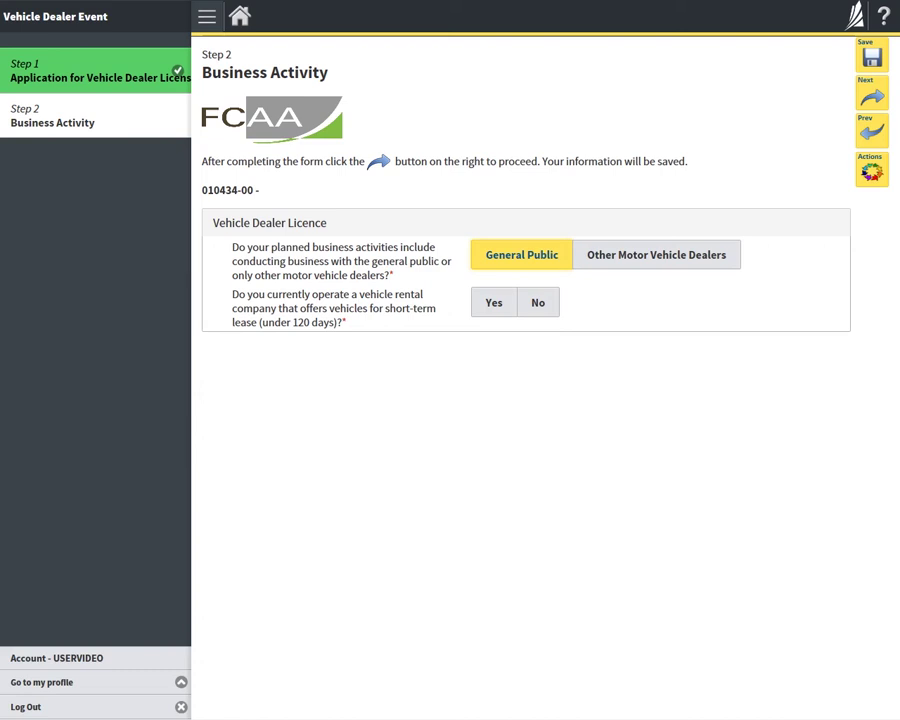
click(538, 302)
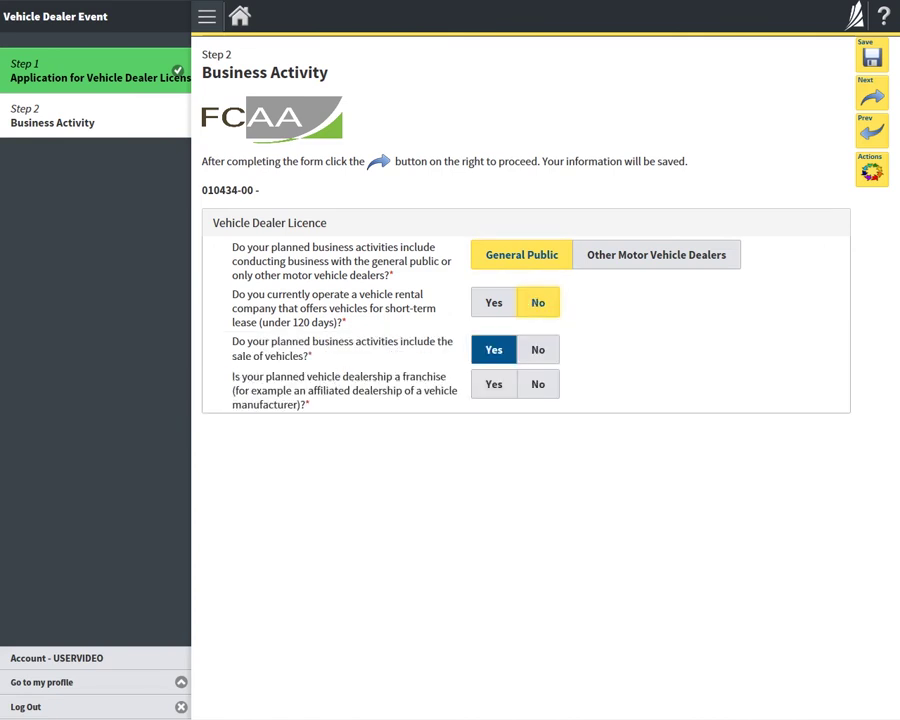
click(494, 349)
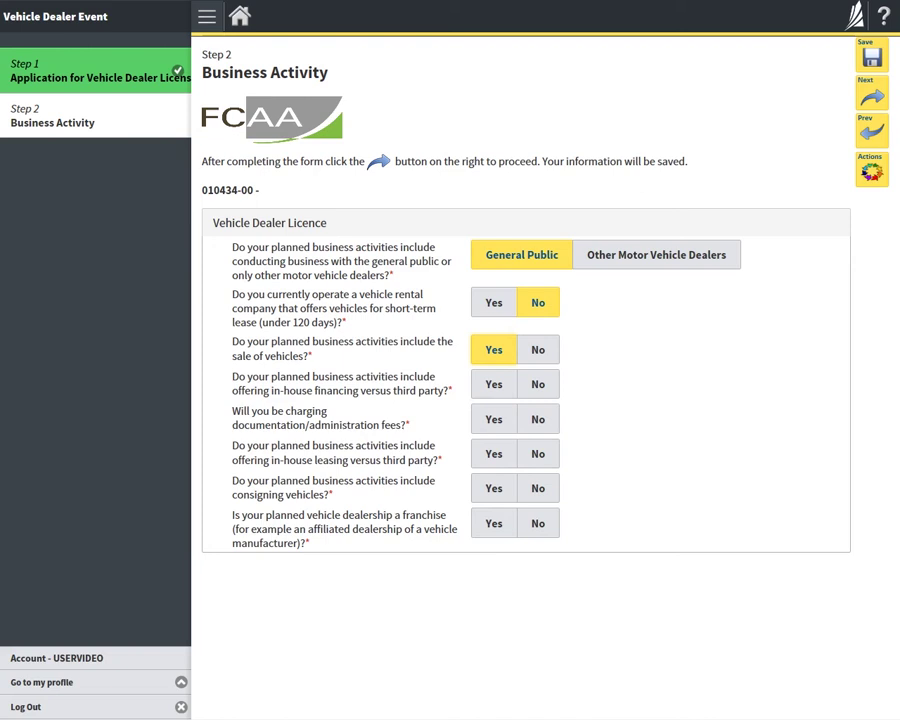
Answer Yes to in-house financing and to charging documentation fees, and specify a documentation fee of 100.
click(494, 384)
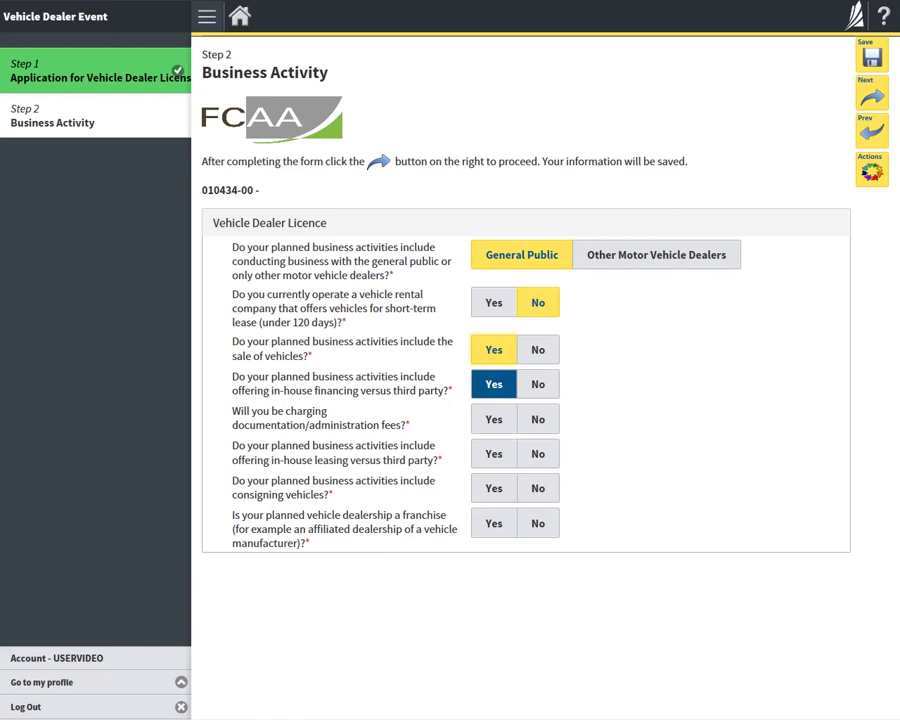
click(494, 384)
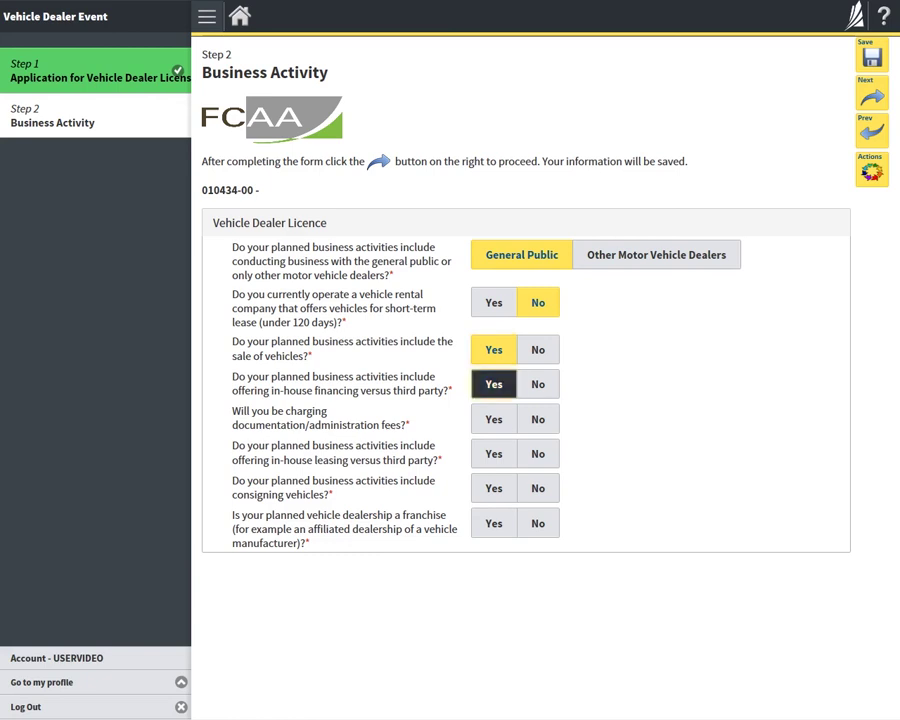
click(494, 419)
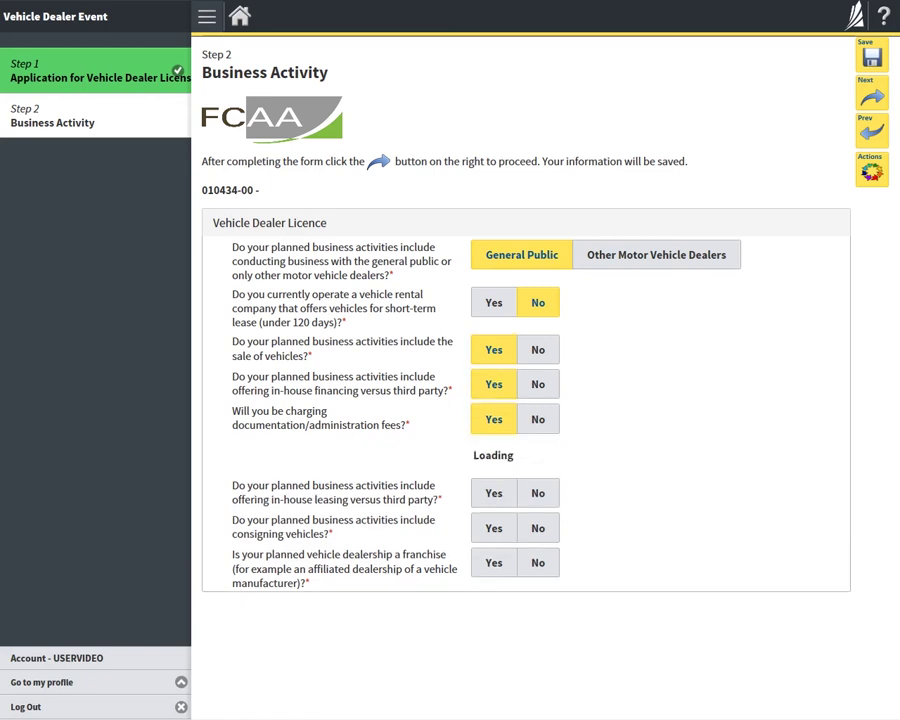
click(540, 452)
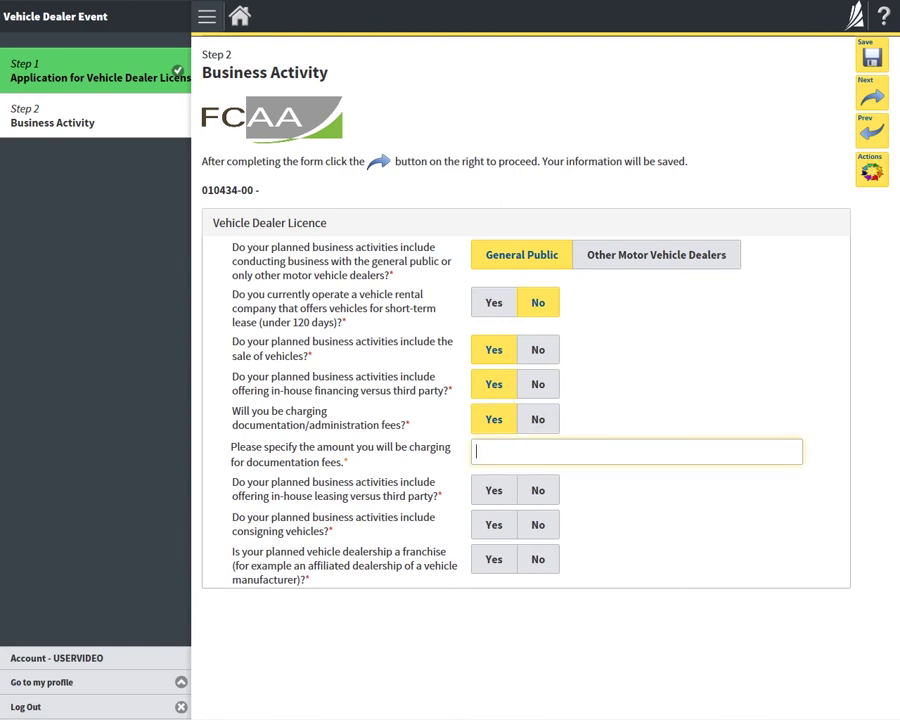
text(100)
Answer Yes to in-house leasing, consigning vehicles and being a franchise, and proceed to the Business Entity step.
click(494, 490)
click(494, 525)
click(494, 559)
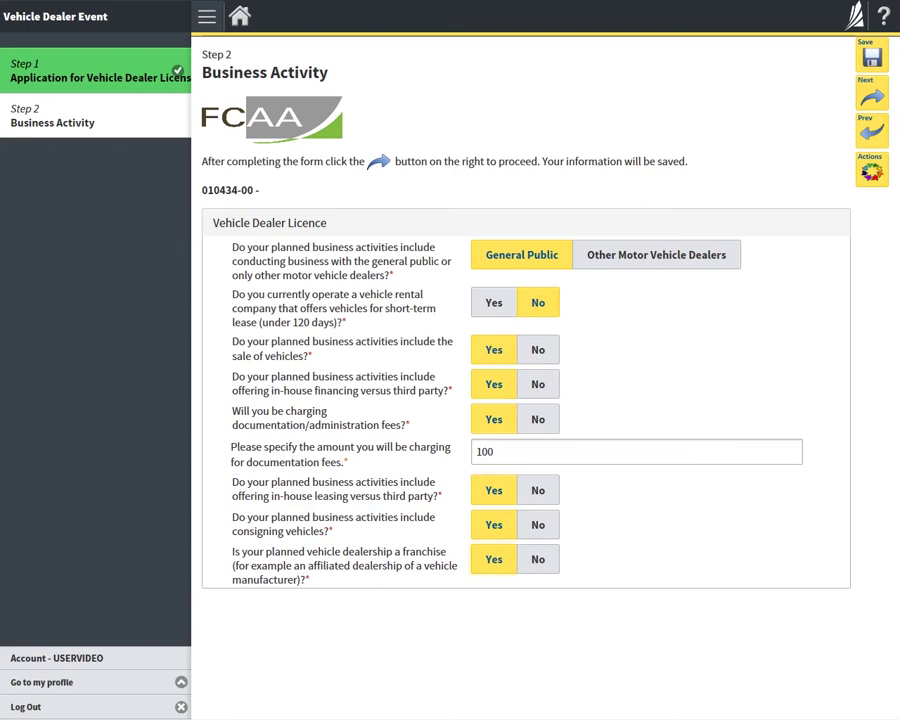
click(872, 93)
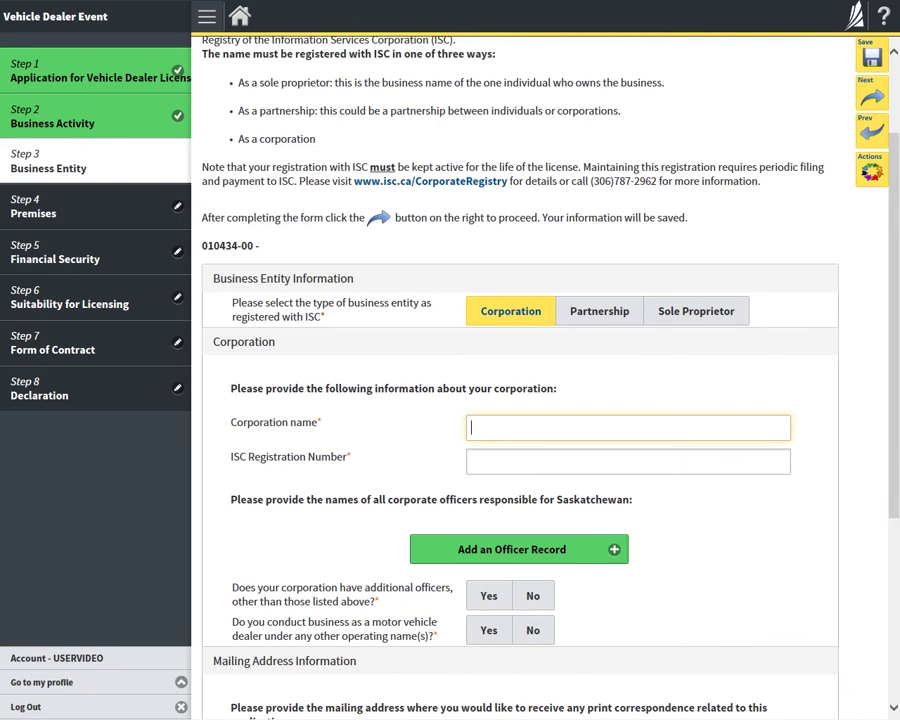
Enter Uservideotesting as the corporation name and fill in the ISC registration number.
text(Useri)
text(ideotesting)
key(Tab)
text(123456489)
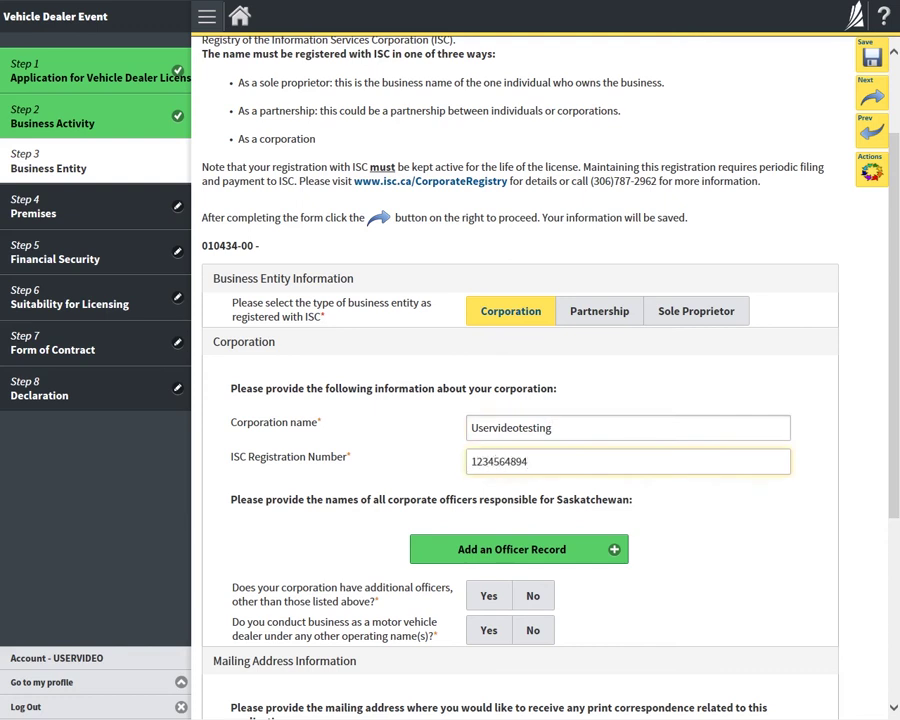
Add the names of the responsible corporate officers and answer No to having additional officers.
click(518, 549)
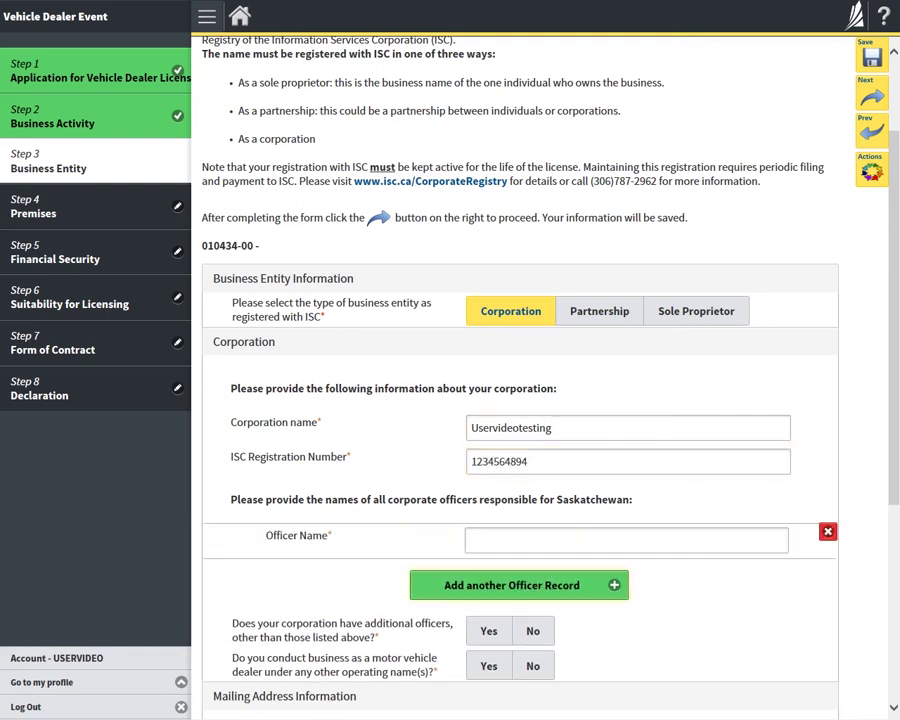
click(470, 540)
text(User)
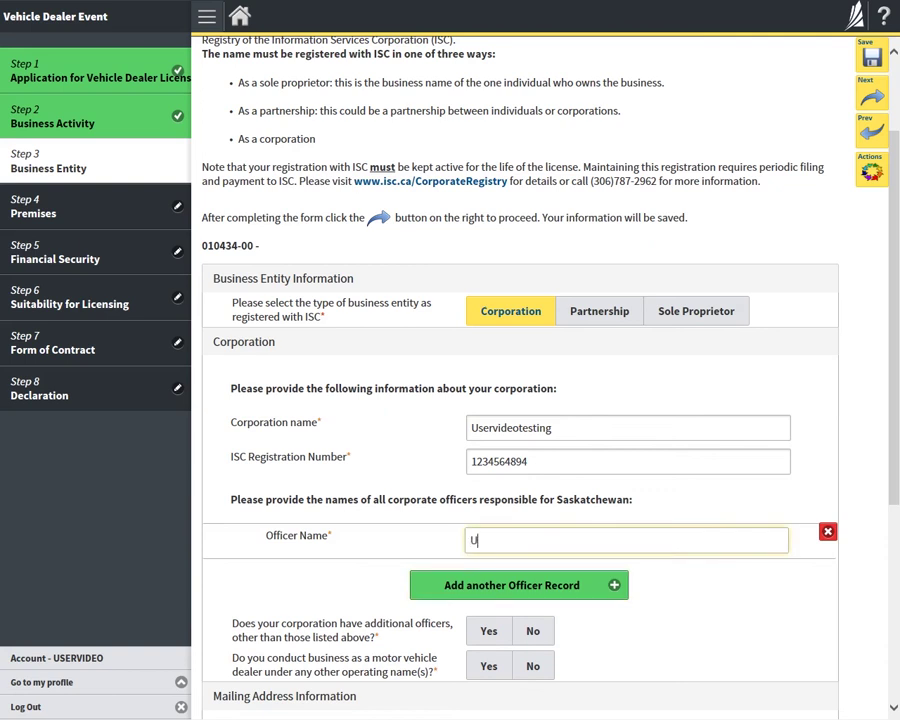
text( Video)
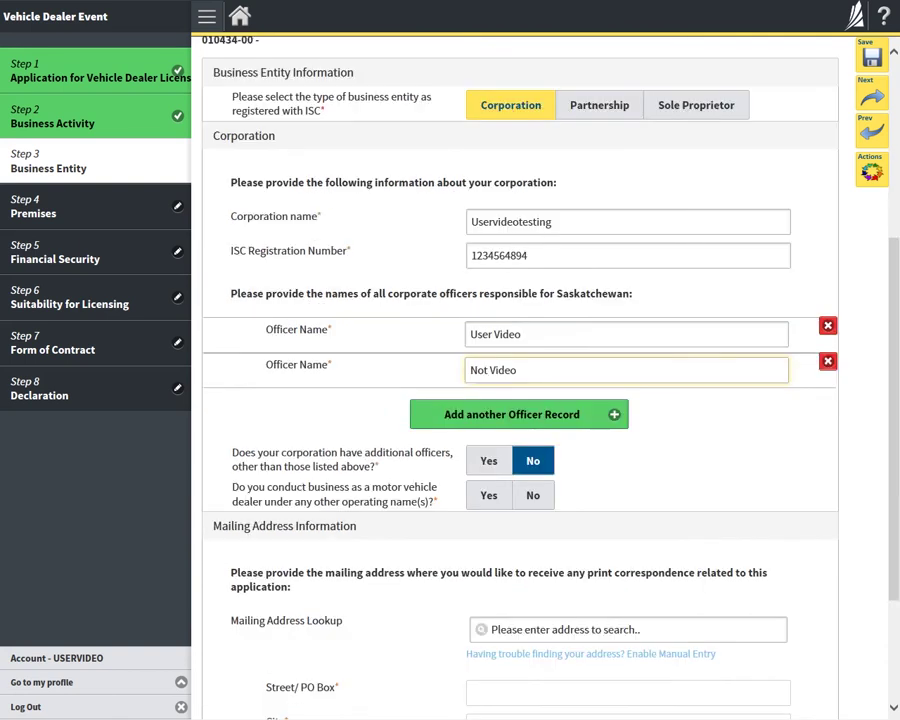
click(532, 460)
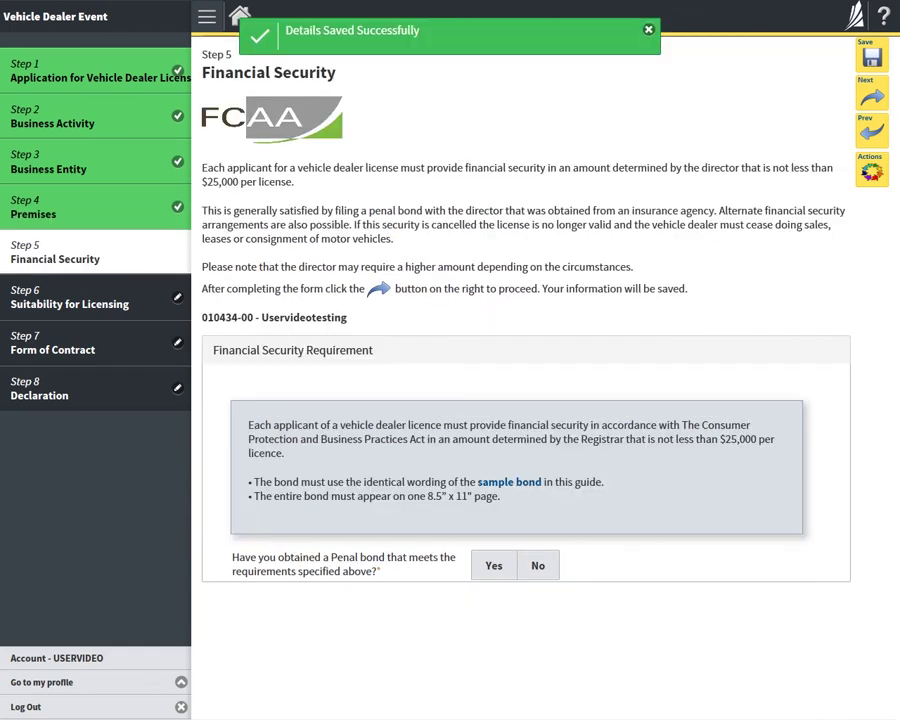
Answer Yes to having obtained a penal bond that meets the financial security requirements.
click(494, 565)
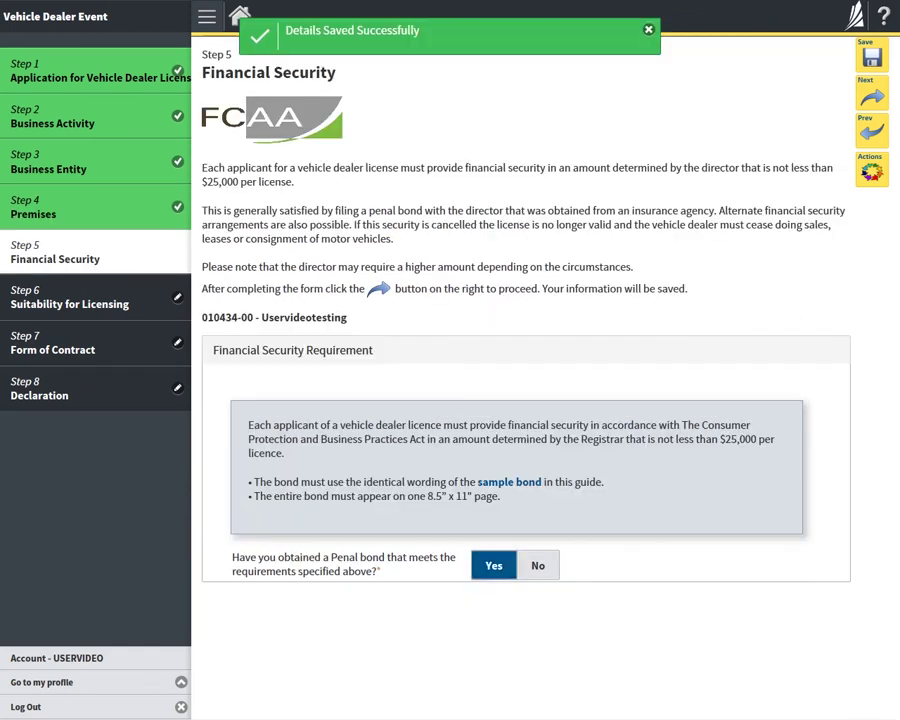
Answer Yes to the bond referencing the business name and meeting the stated requirements, and proceed to Suitability for Licensing.
scroll(520, 400, down, 3)
click(488, 570)
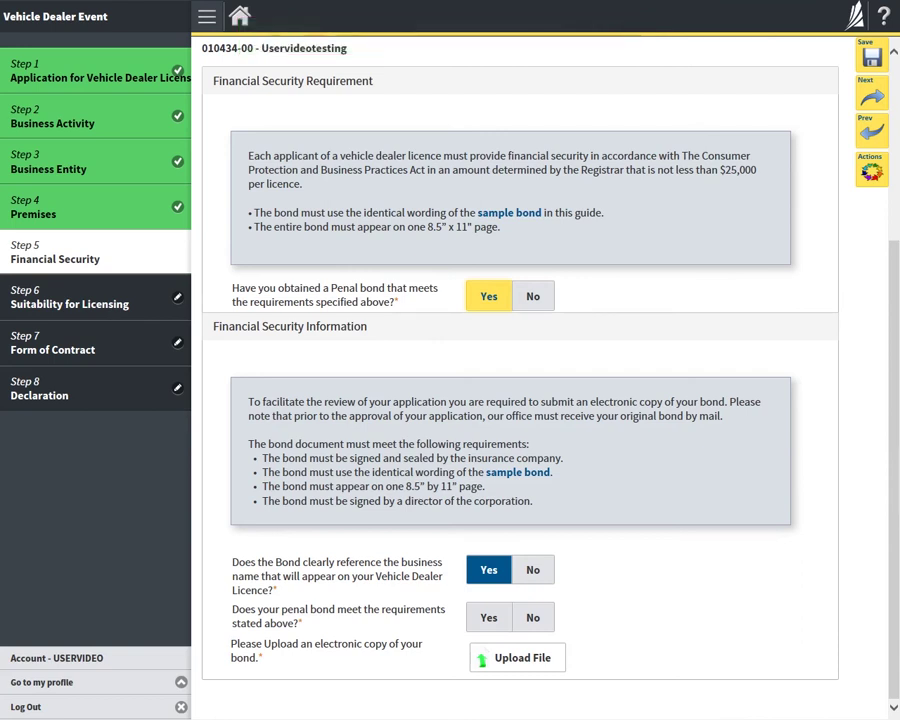
click(488, 617)
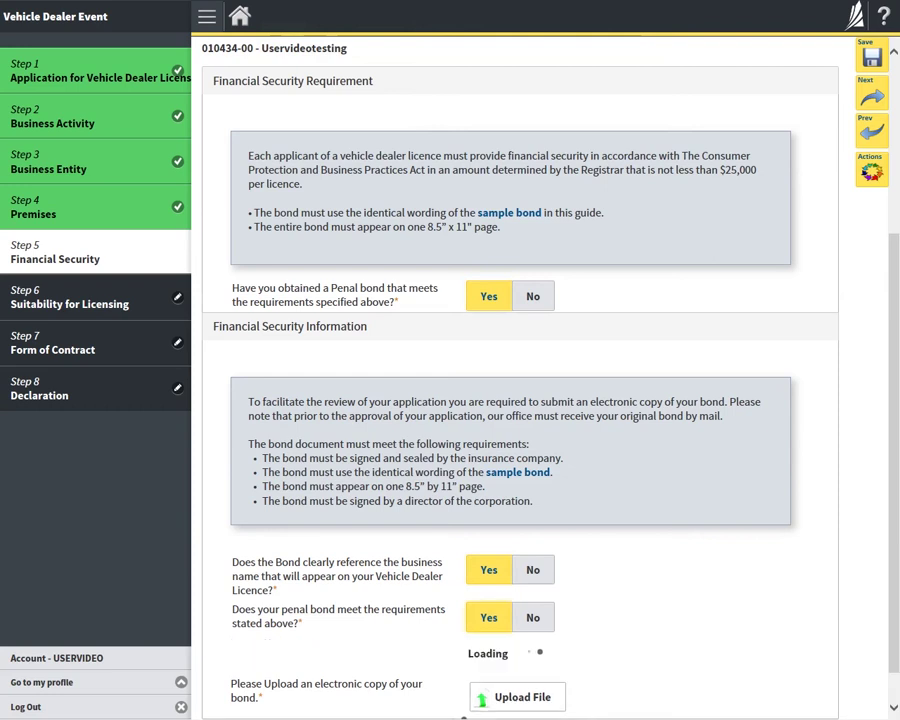
scroll(520, 400, down, 2)
click(628, 514)
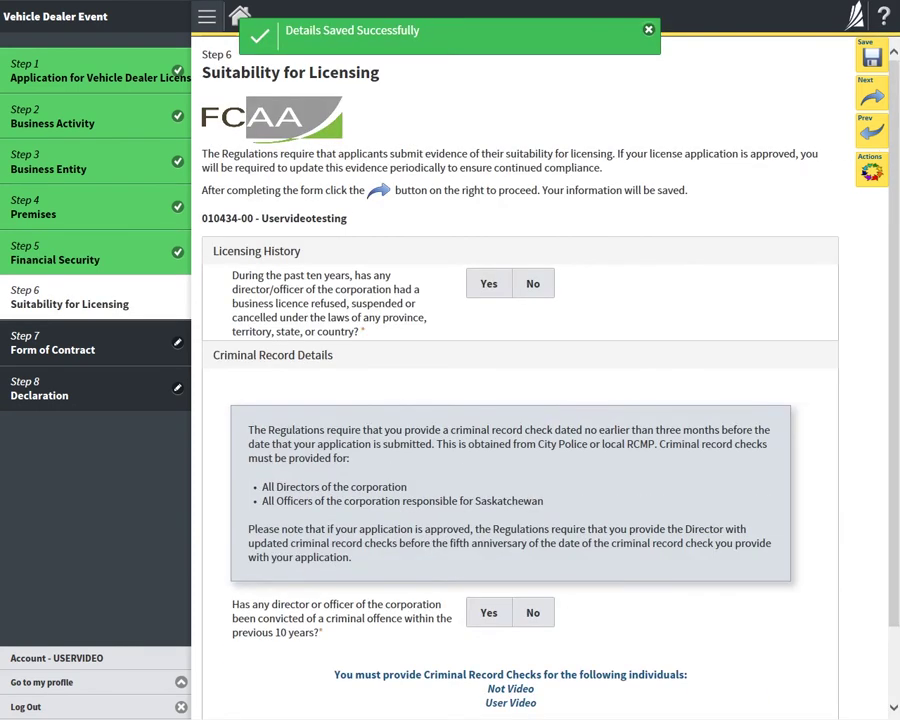
Answer No to a licence refused, suspended or cancelled in the past ten years and No to criminal convictions.
scroll(520, 400, down, 1)
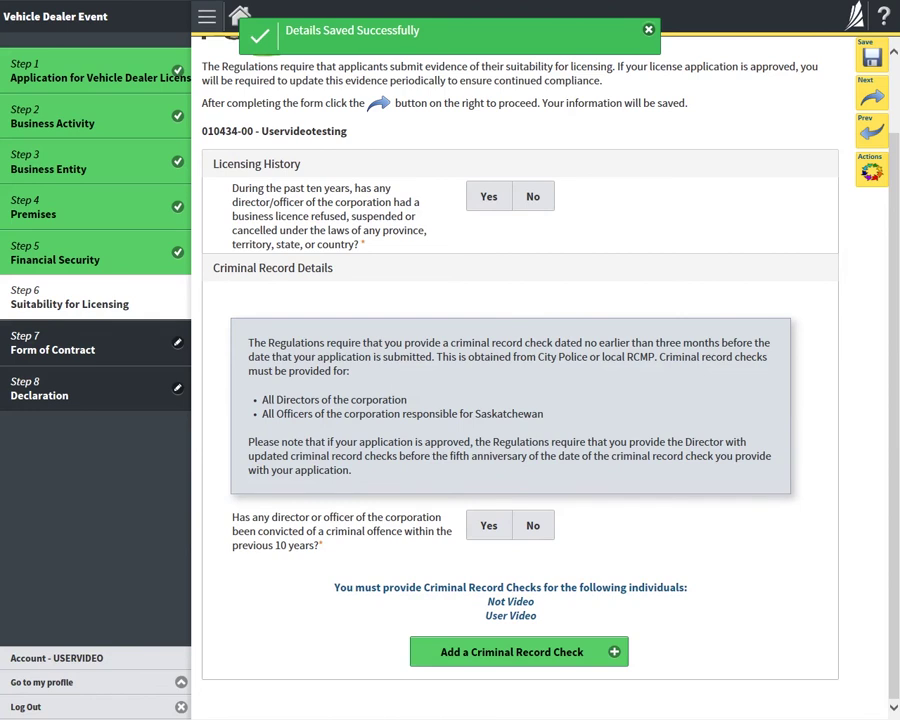
click(533, 196)
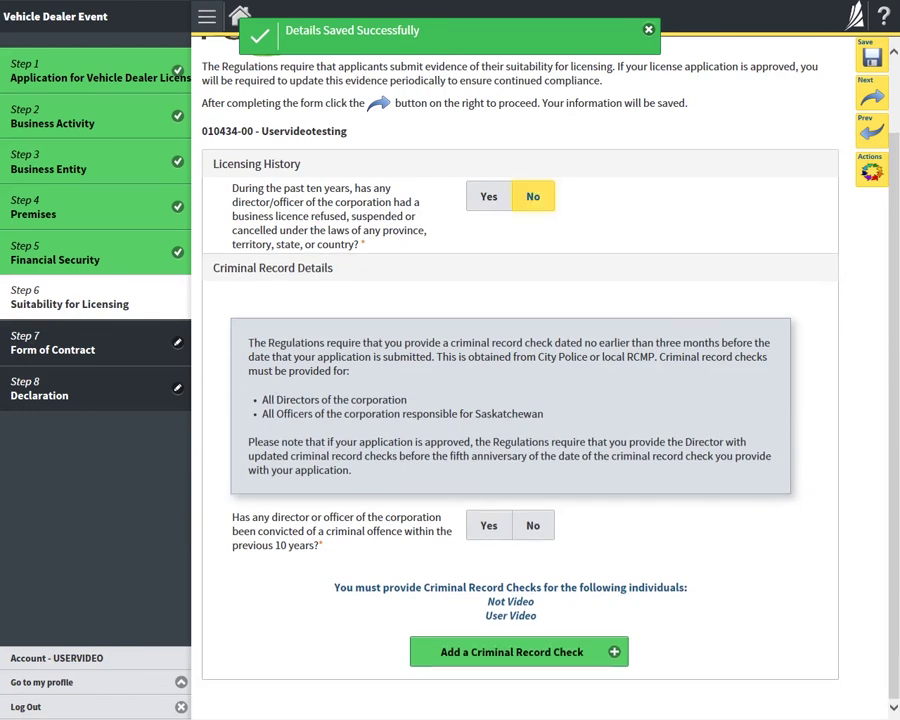
click(533, 525)
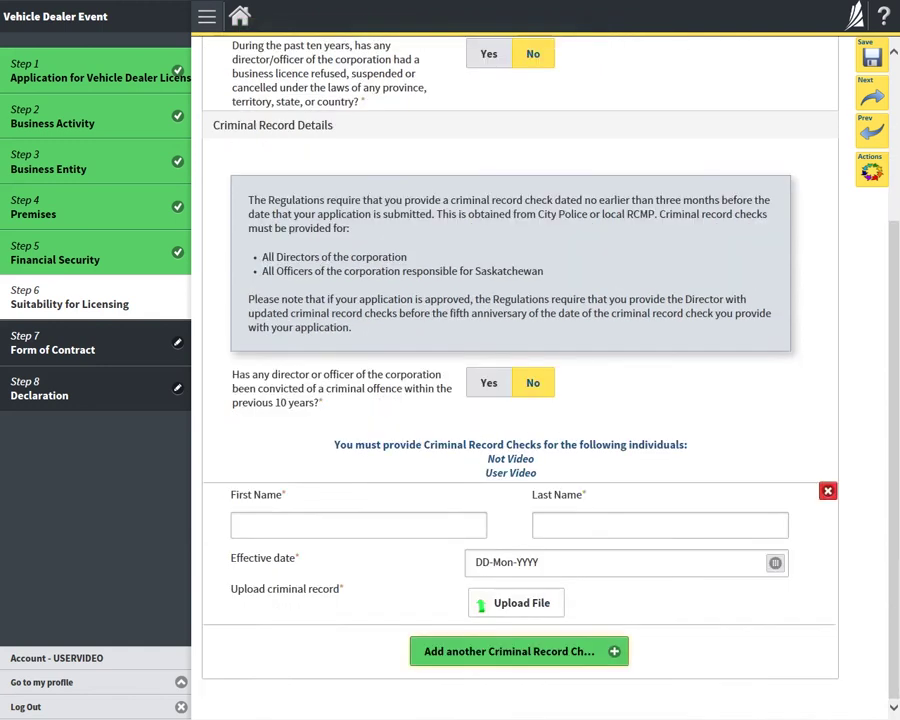
Fill in the criminal record check with the individual's first and last name and the effective date 20-Mar-2018.
text(User)
key(Tab)
text(Video)
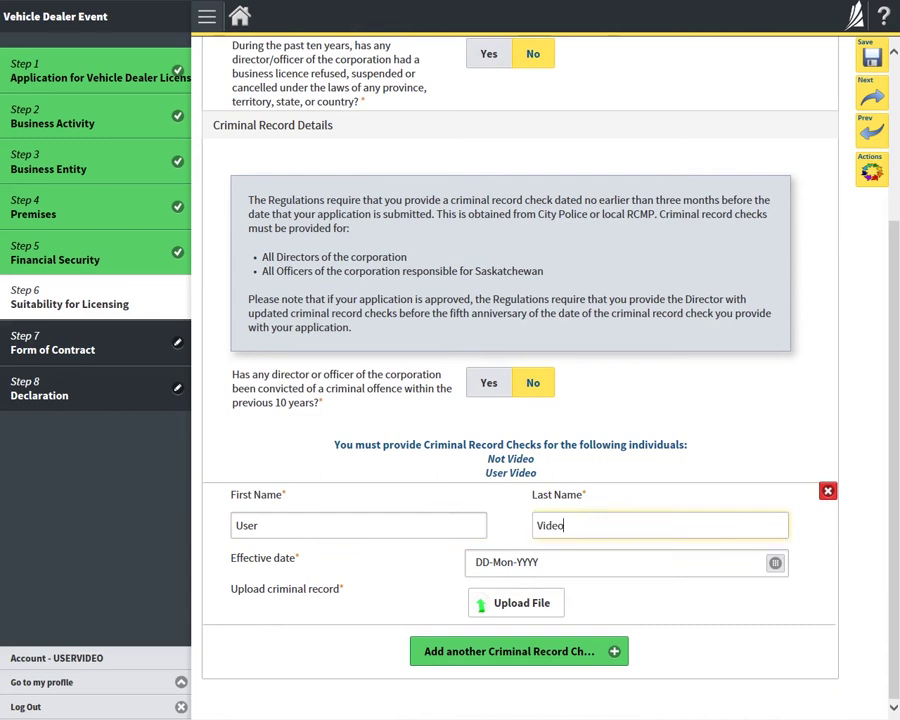
key(Tab)
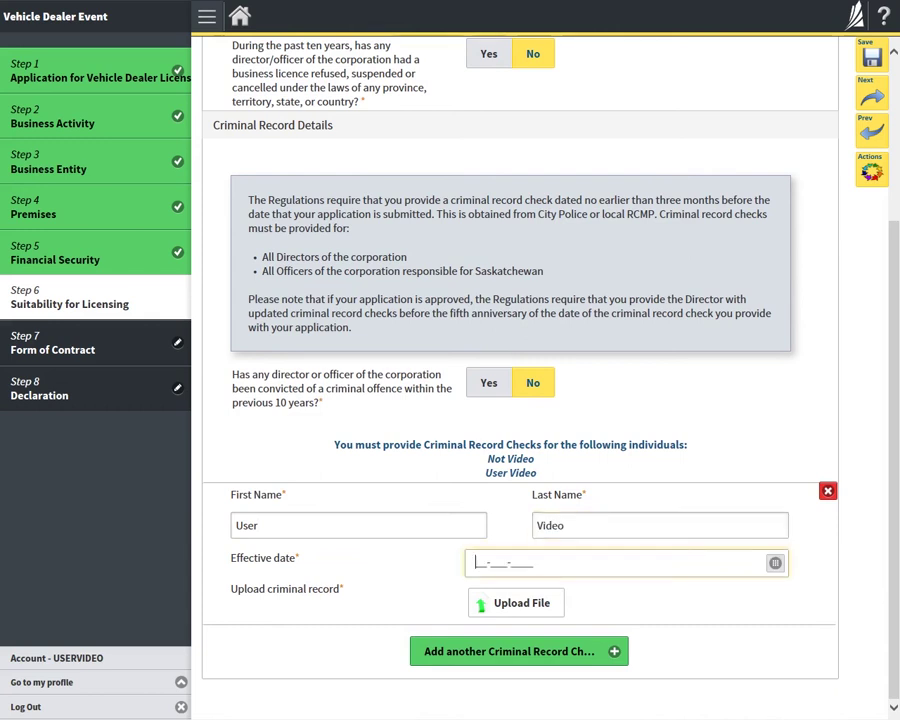
text(20-mar-2018)
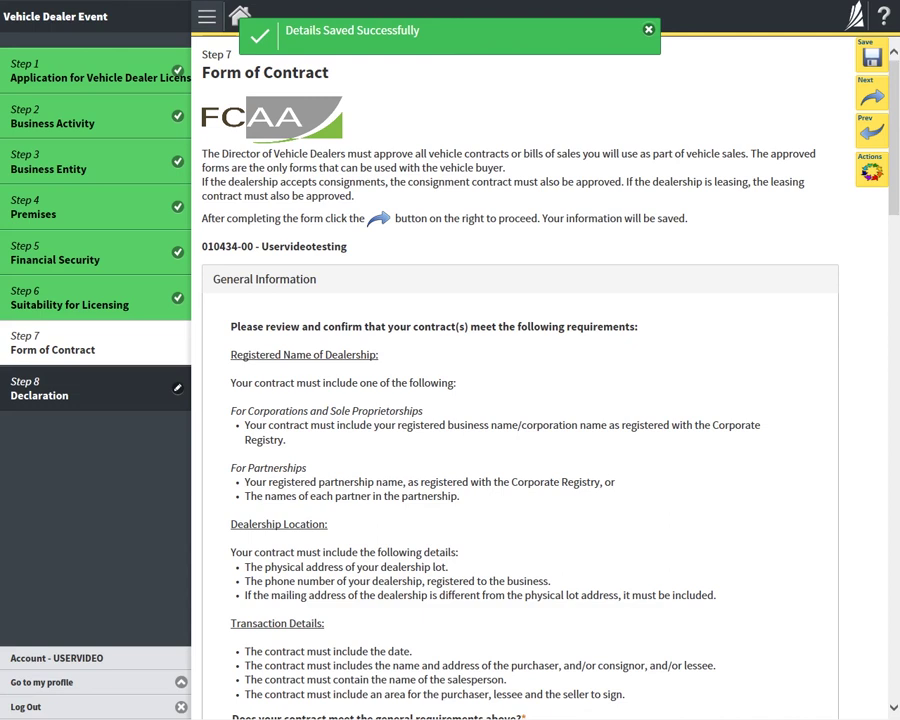
Review the contract requirements by section and answer Yes to the contract meeting the general requirements.
scroll(520, 380, down, 2)
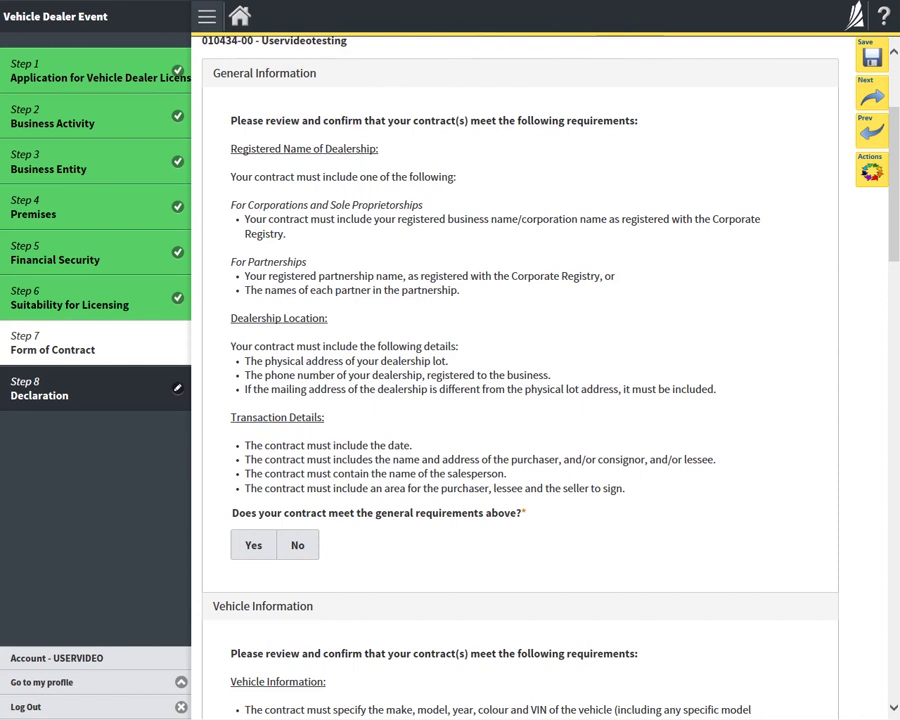
scroll(520, 380, down, 2)
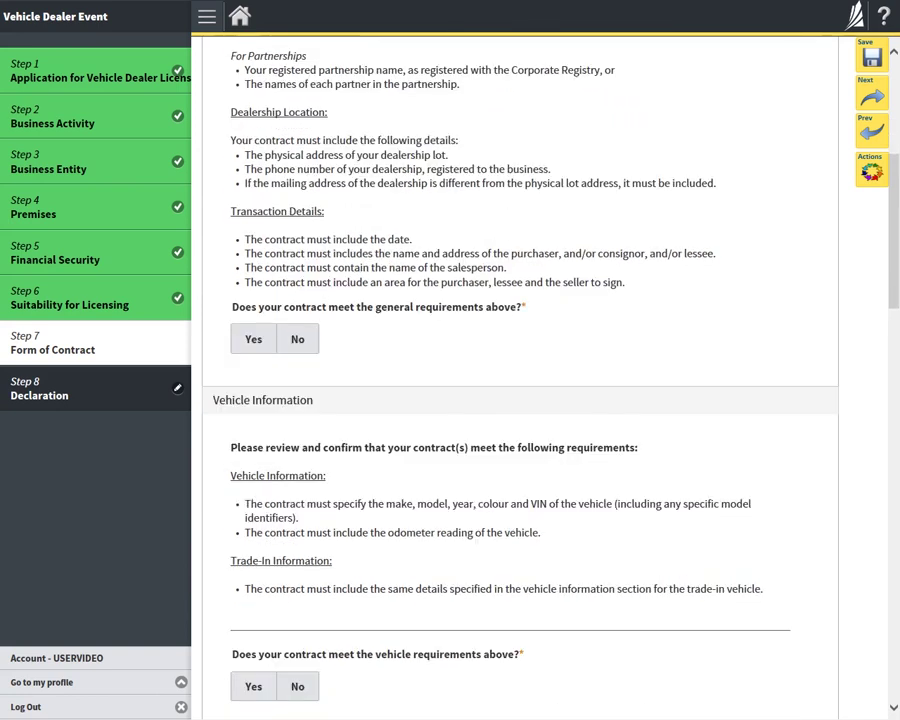
scroll(520, 380, down, 1)
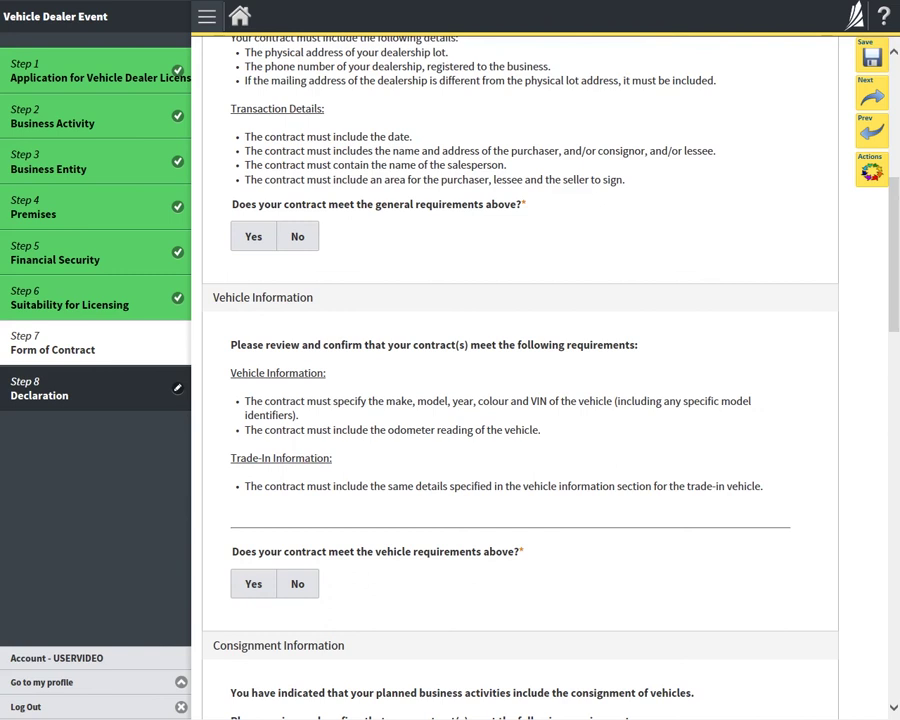
scroll(520, 380, down, 4)
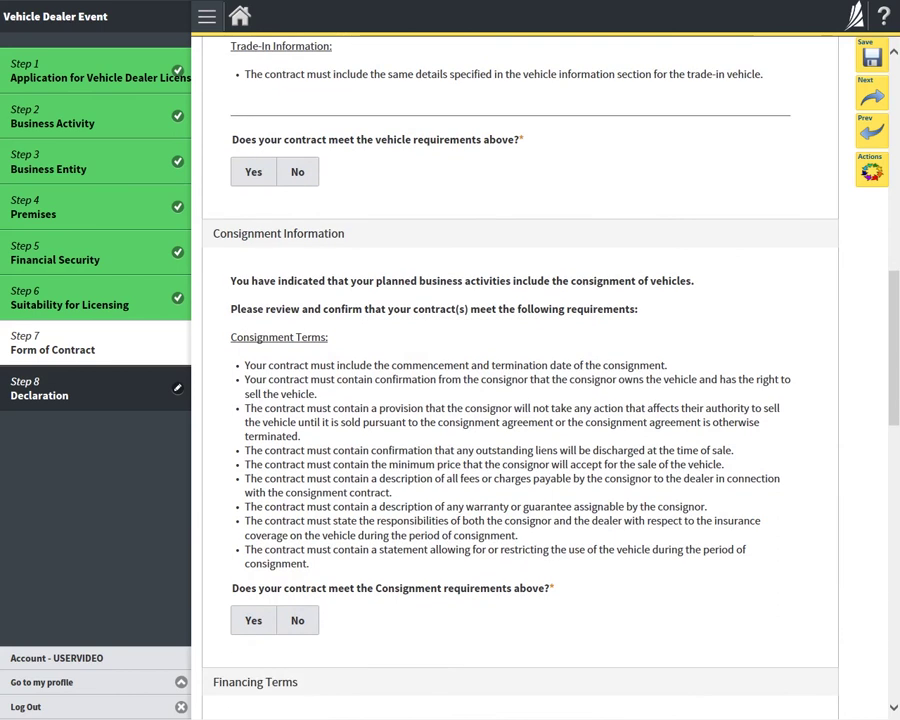
scroll(520, 380, down, 4)
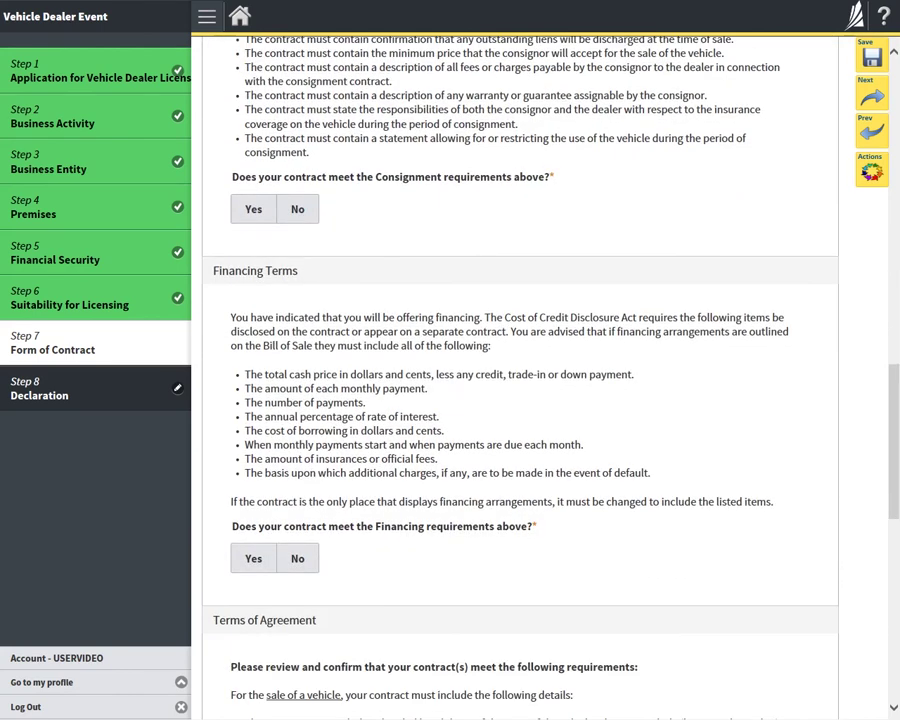
scroll(520, 380, up, 3)
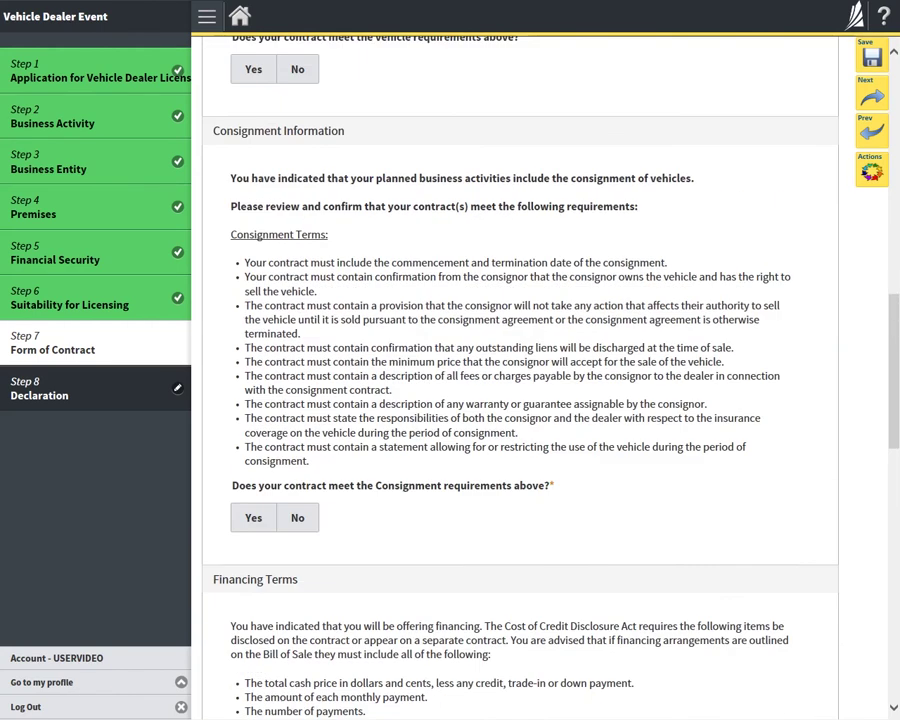
scroll(520, 380, up, 9)
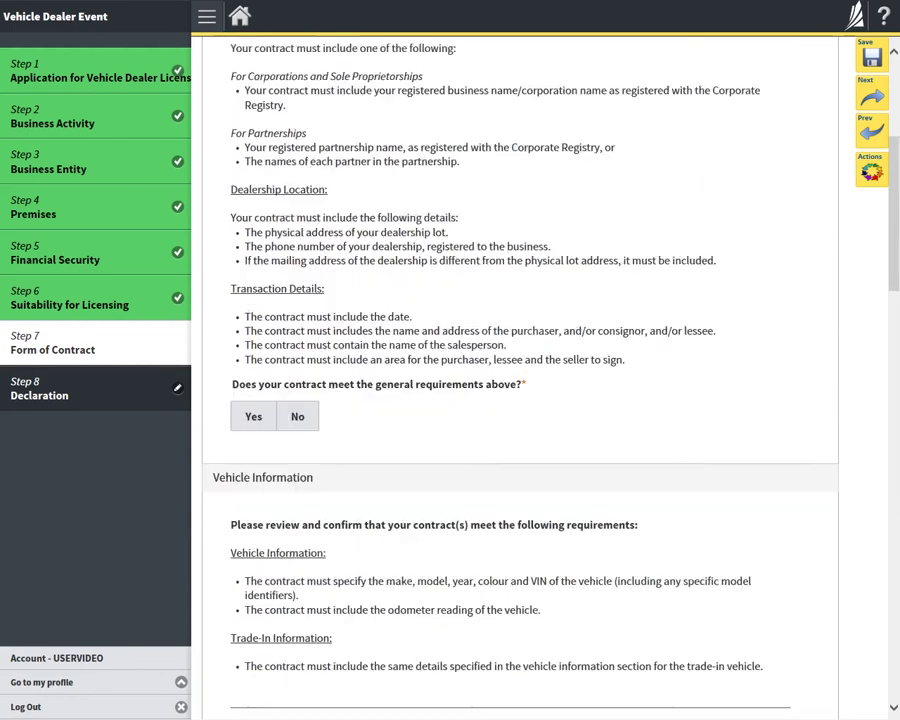
scroll(520, 380, down, 4)
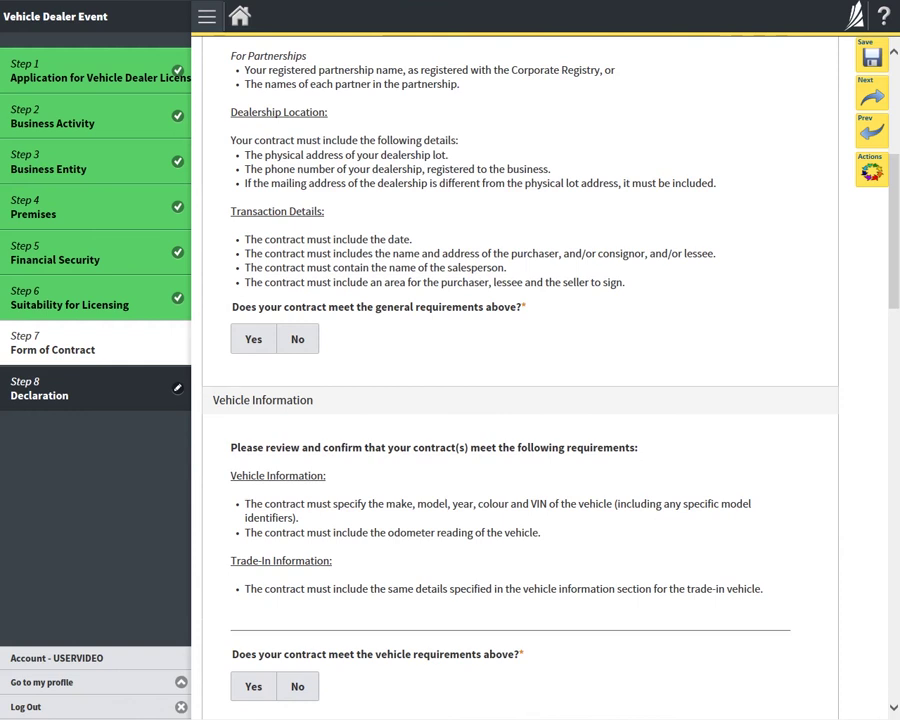
click(253, 339)
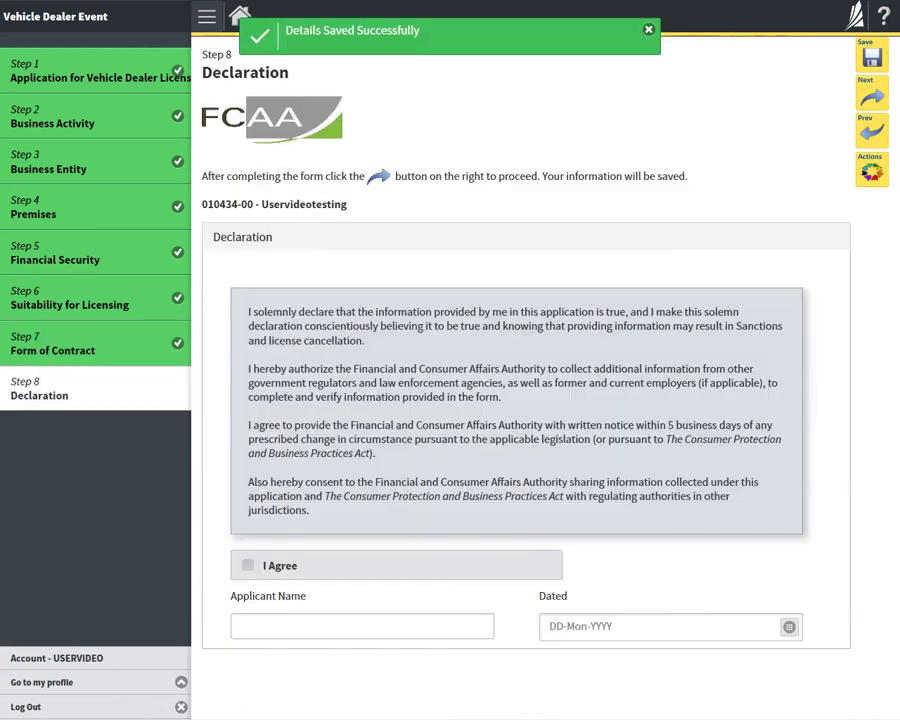
Agree to the declaration and proceed to the Payment step.
click(278, 566)
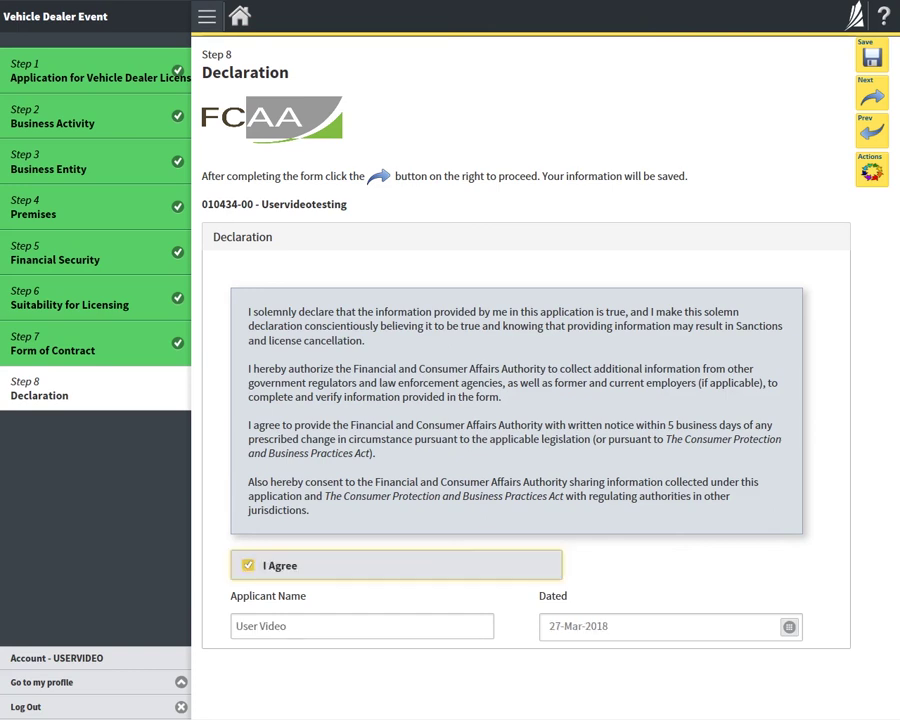
click(871, 93)
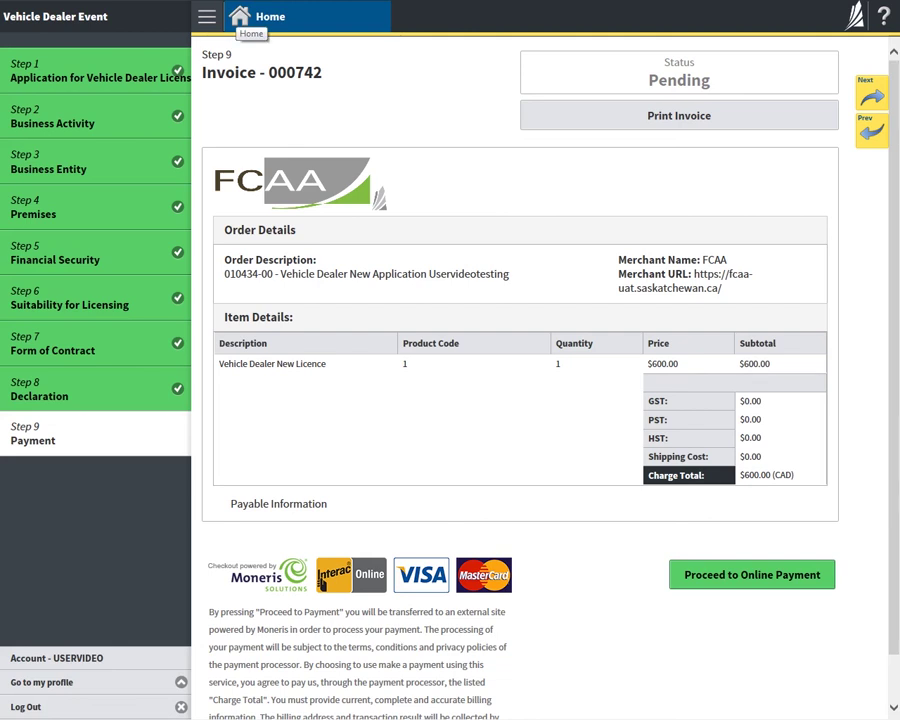
Return to the home page, expand My Submissions in Review, and read the explanation of that list.
click(240, 16)
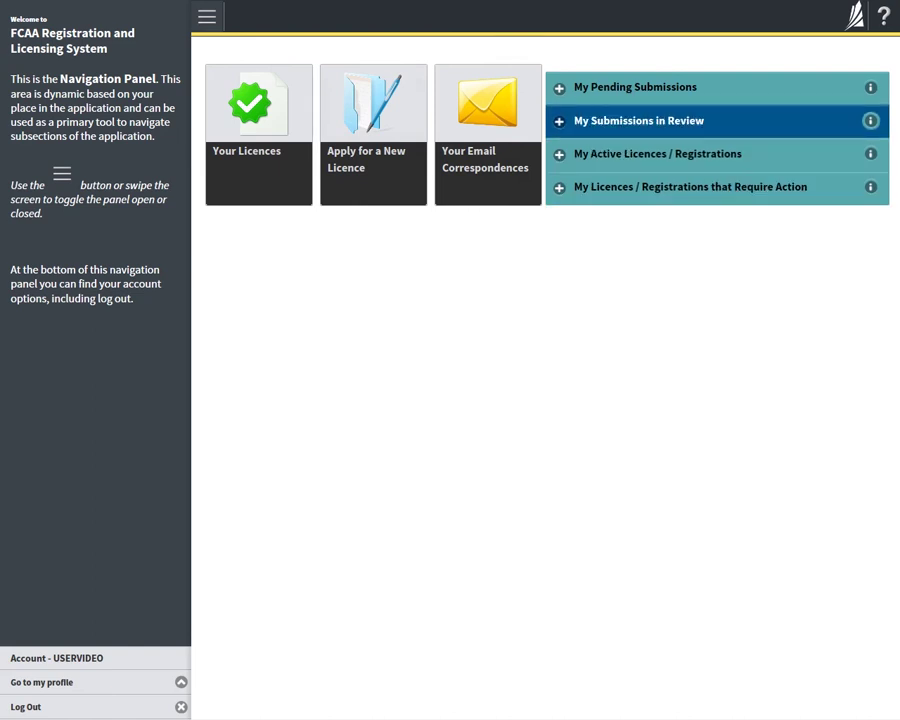
click(639, 120)
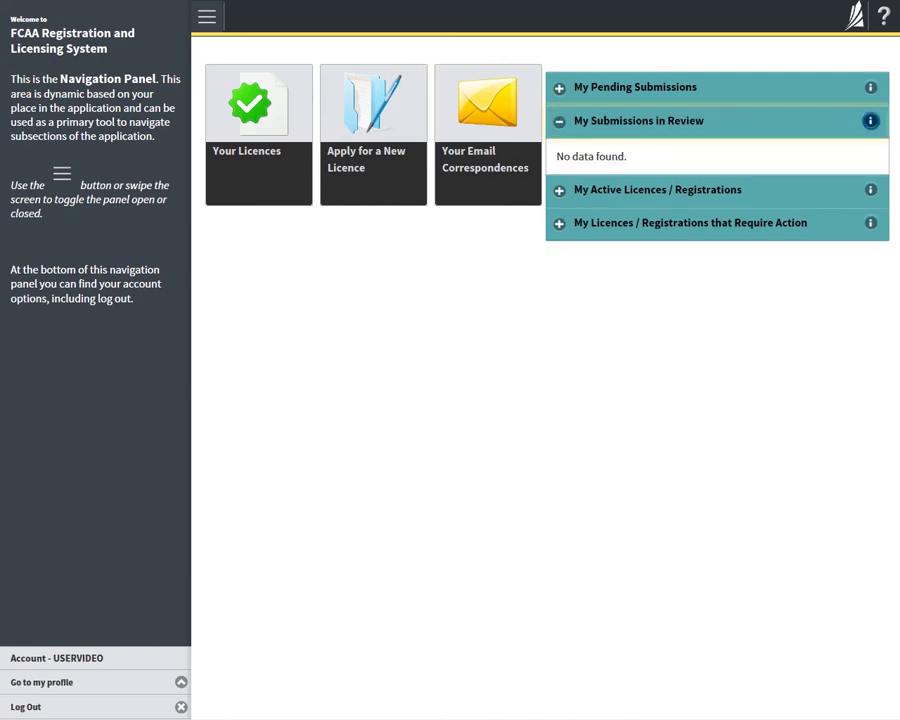
click(870, 120)
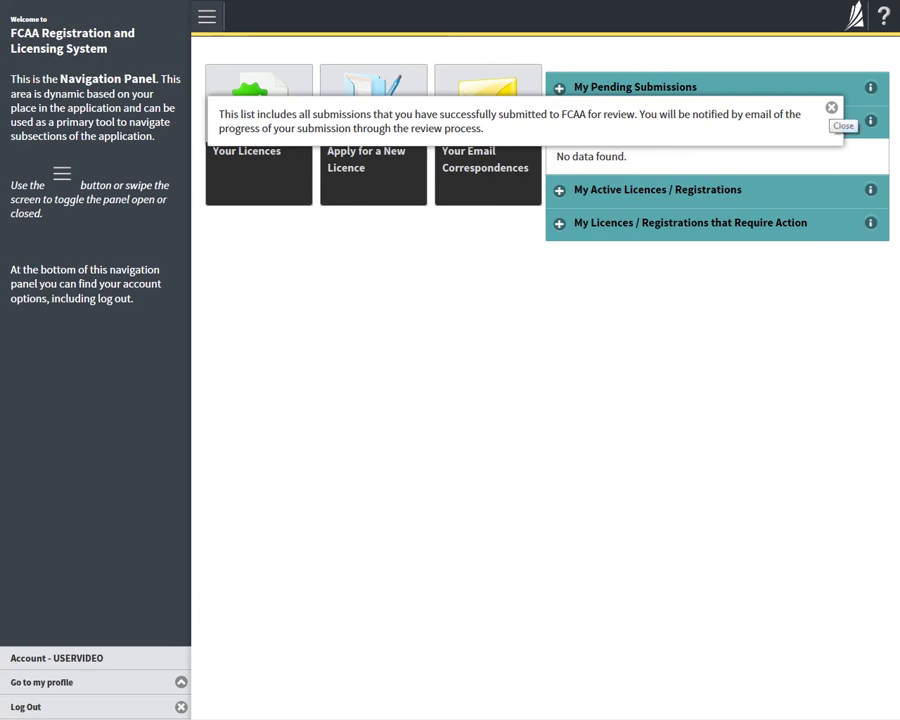
click(831, 107)
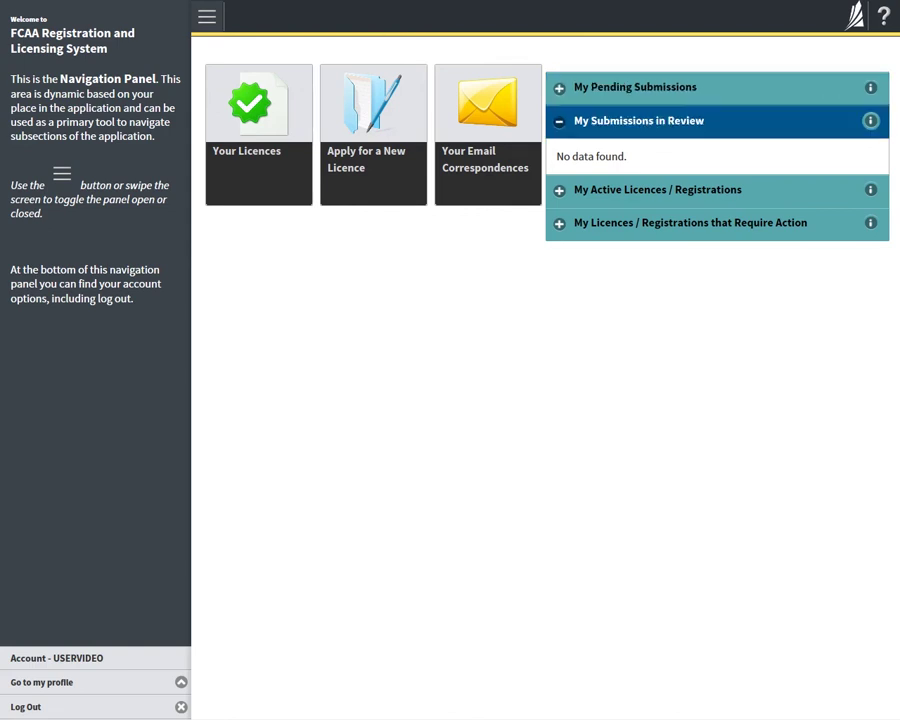